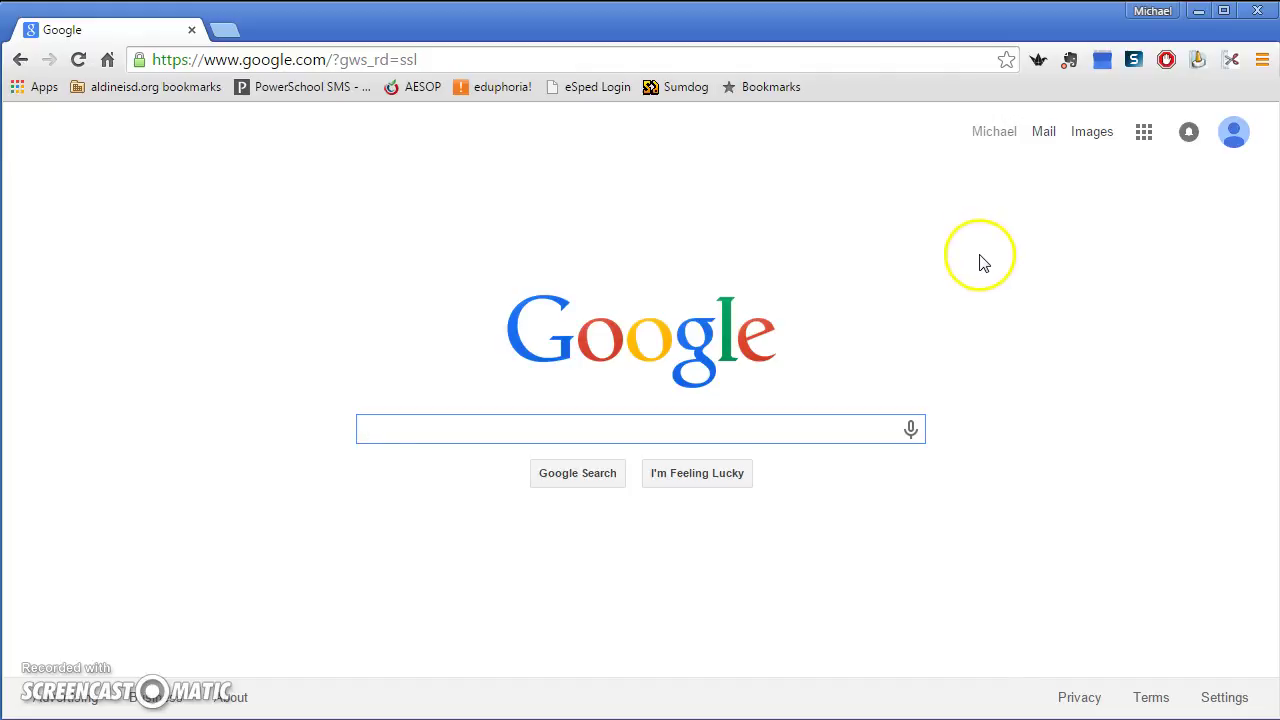
left_click(1046, 138)
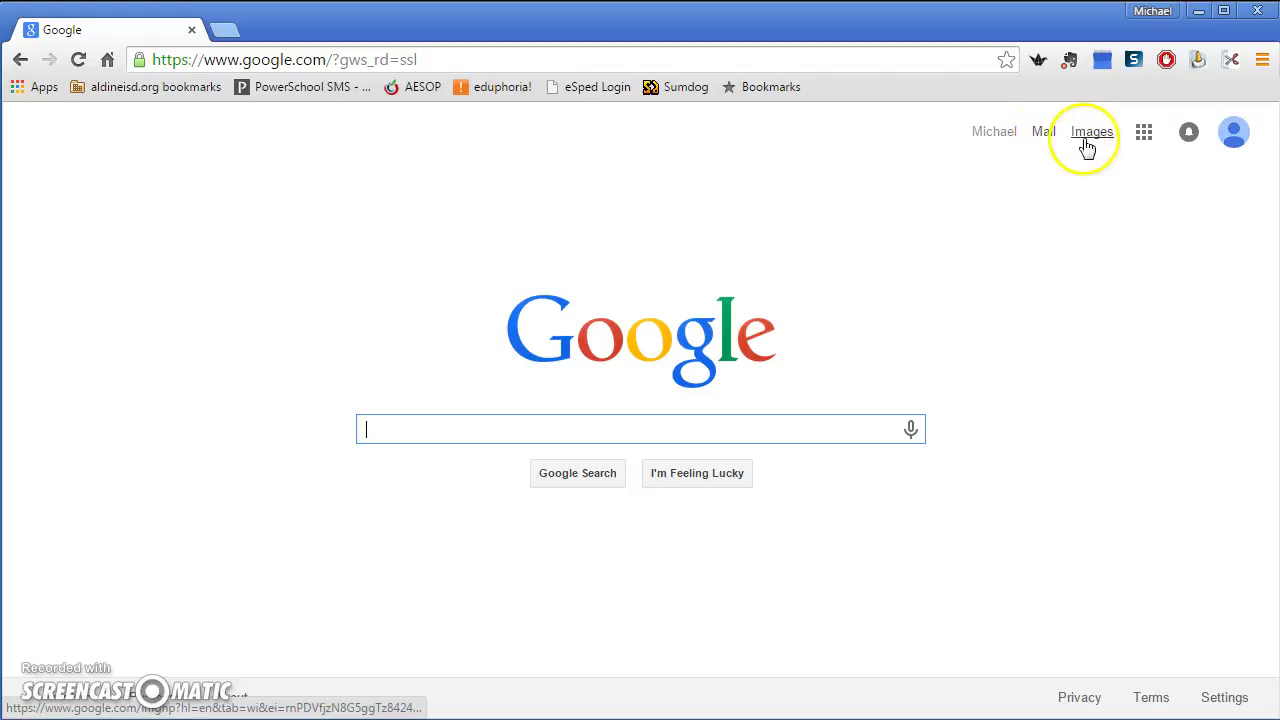
left_click(1146, 138)
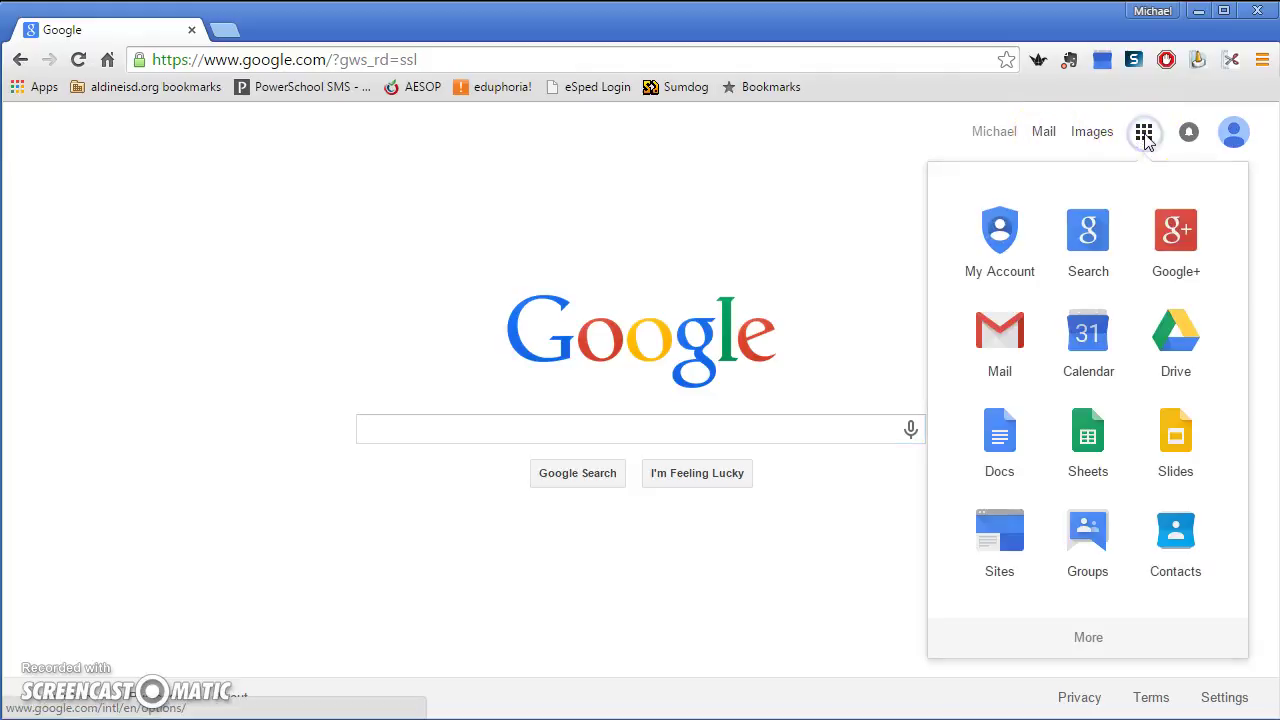
left_click(980, 347)
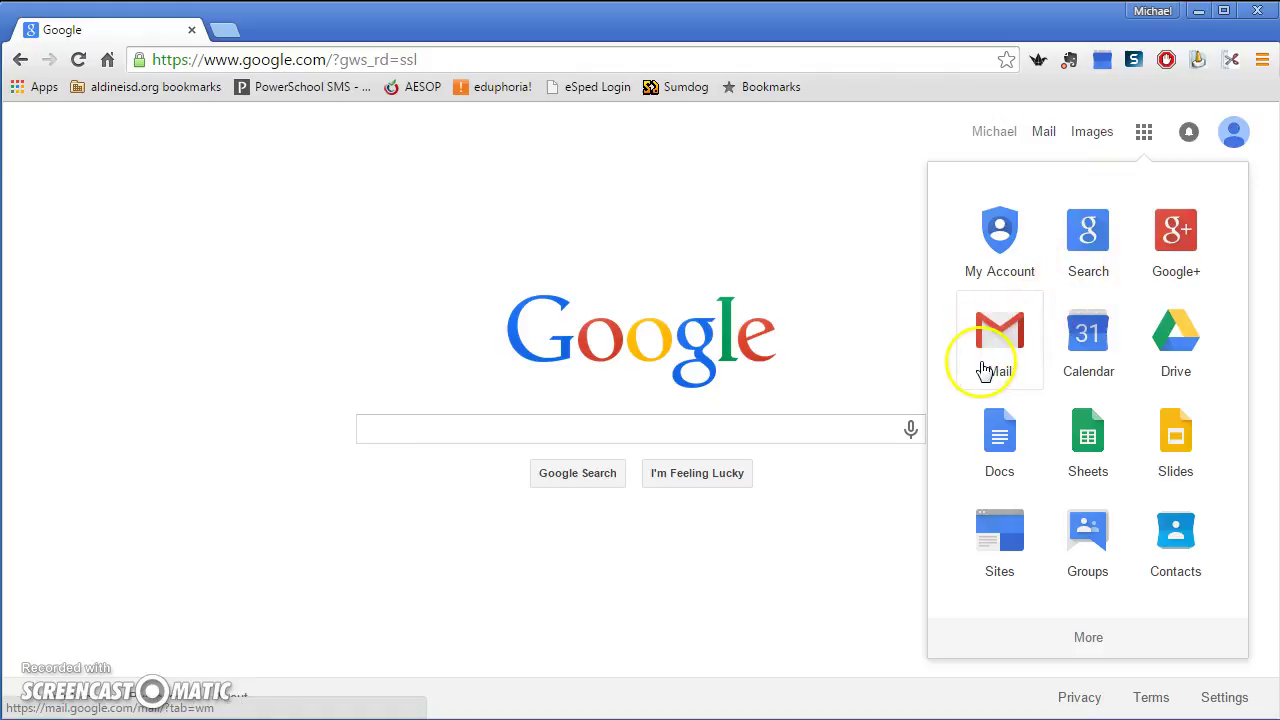
left_click(894, 283)
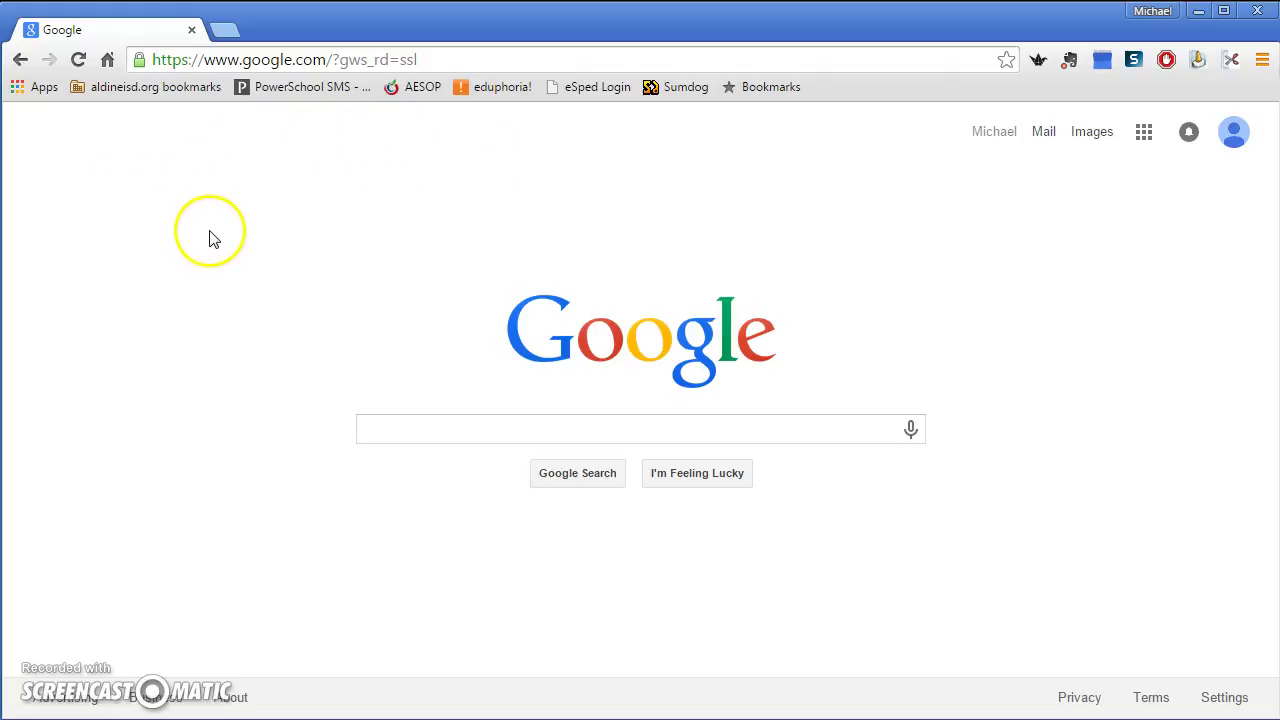
- Open the Gmail inbox from Chrome's apps page
left_click(38, 90)
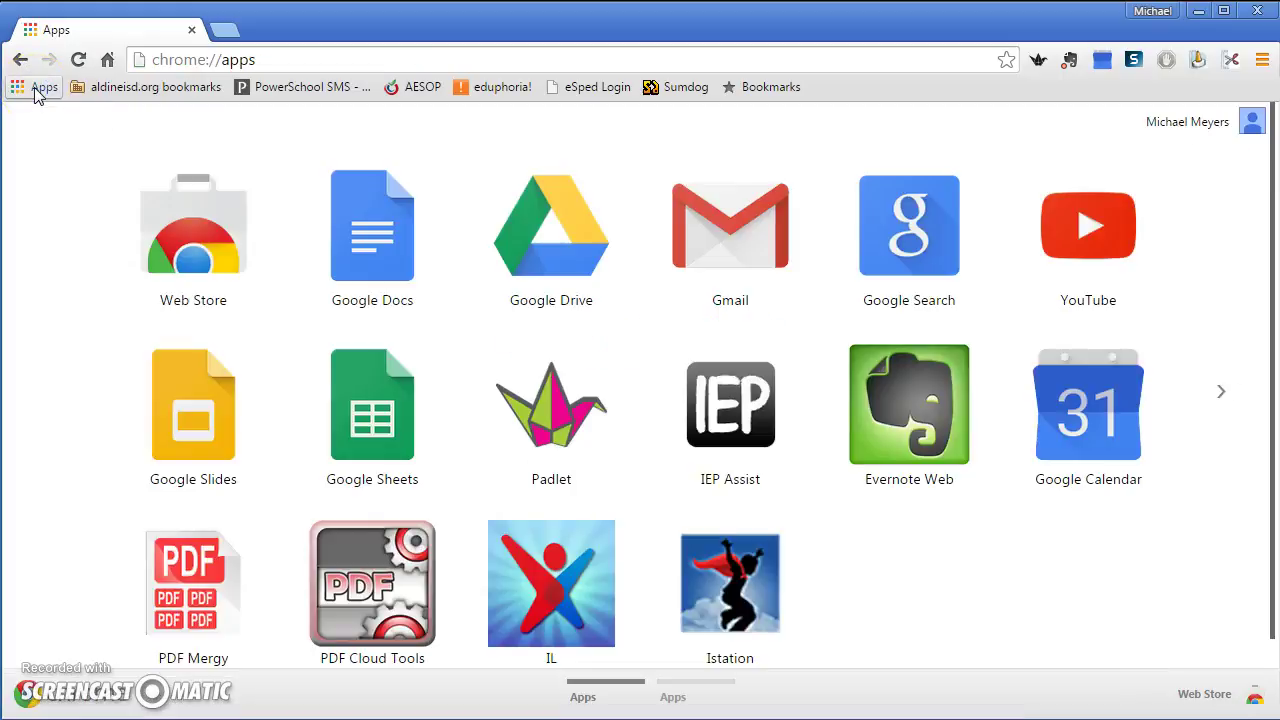
left_click(750, 254)
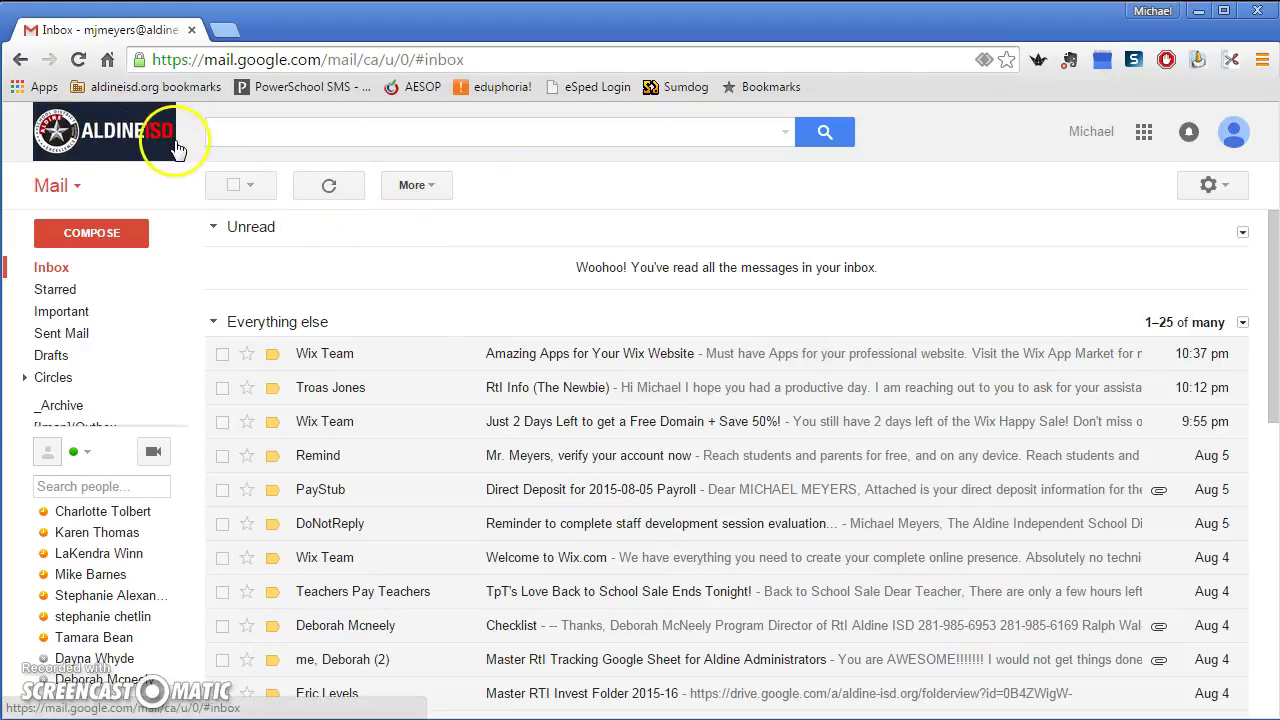
- Examine the mailbox header's search field, Google apps list, notifications and account controls
left_click(246, 133)
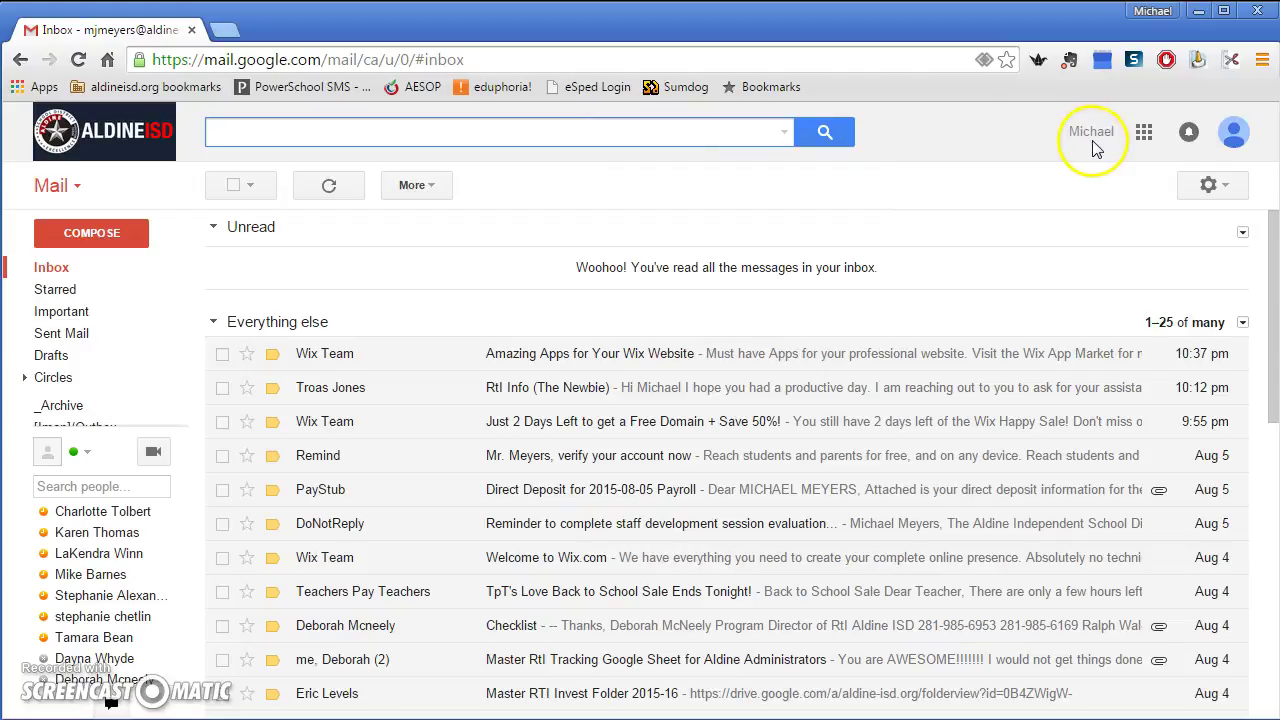
left_click(1144, 134)
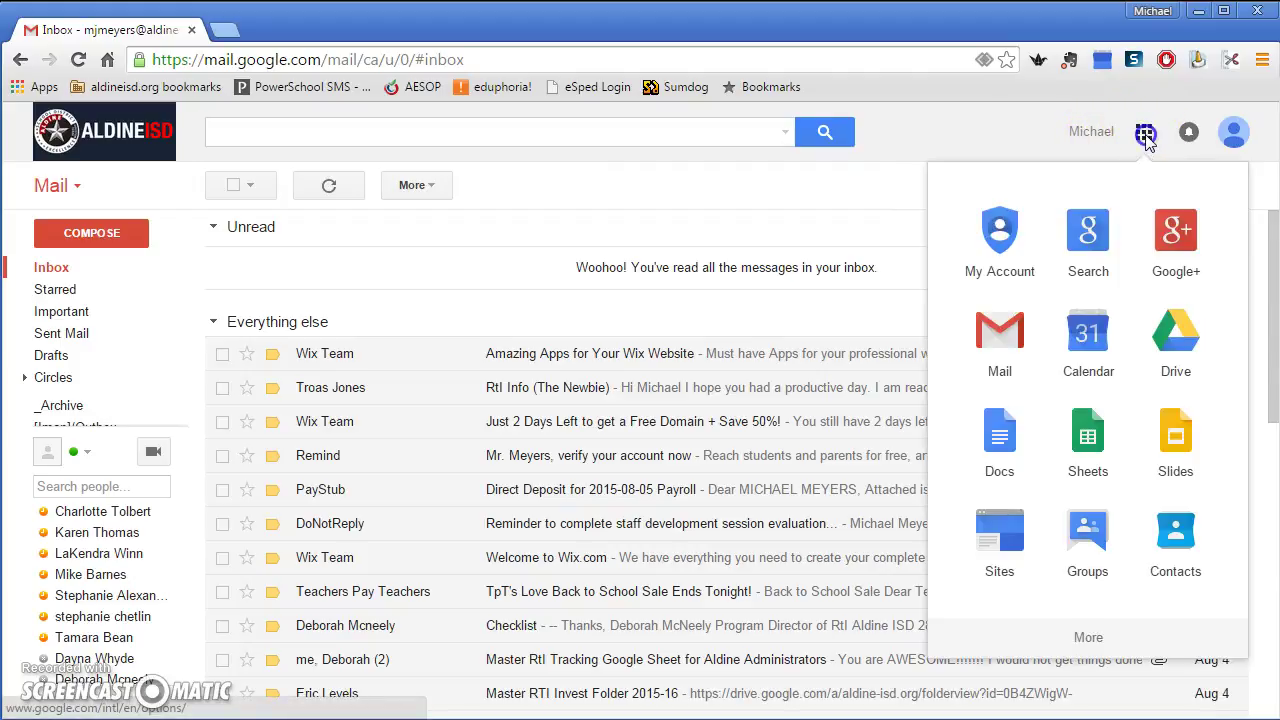
left_click(1145, 137)
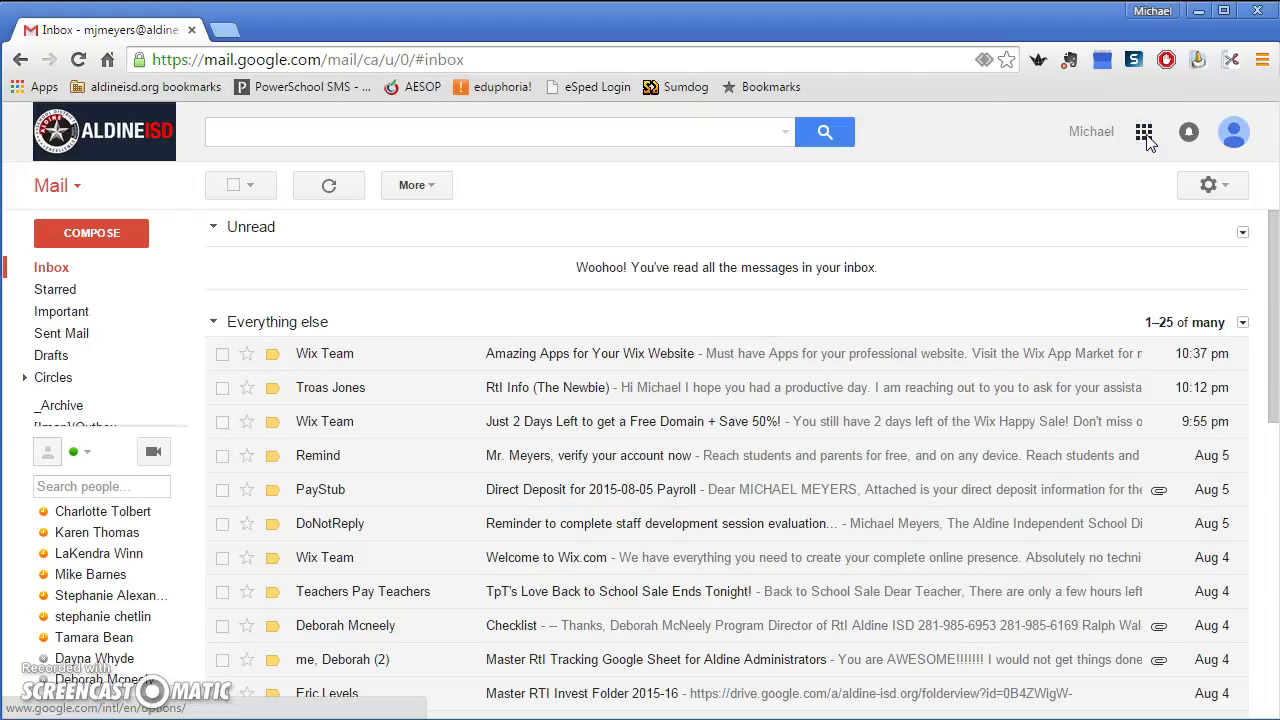
left_click(1189, 136)
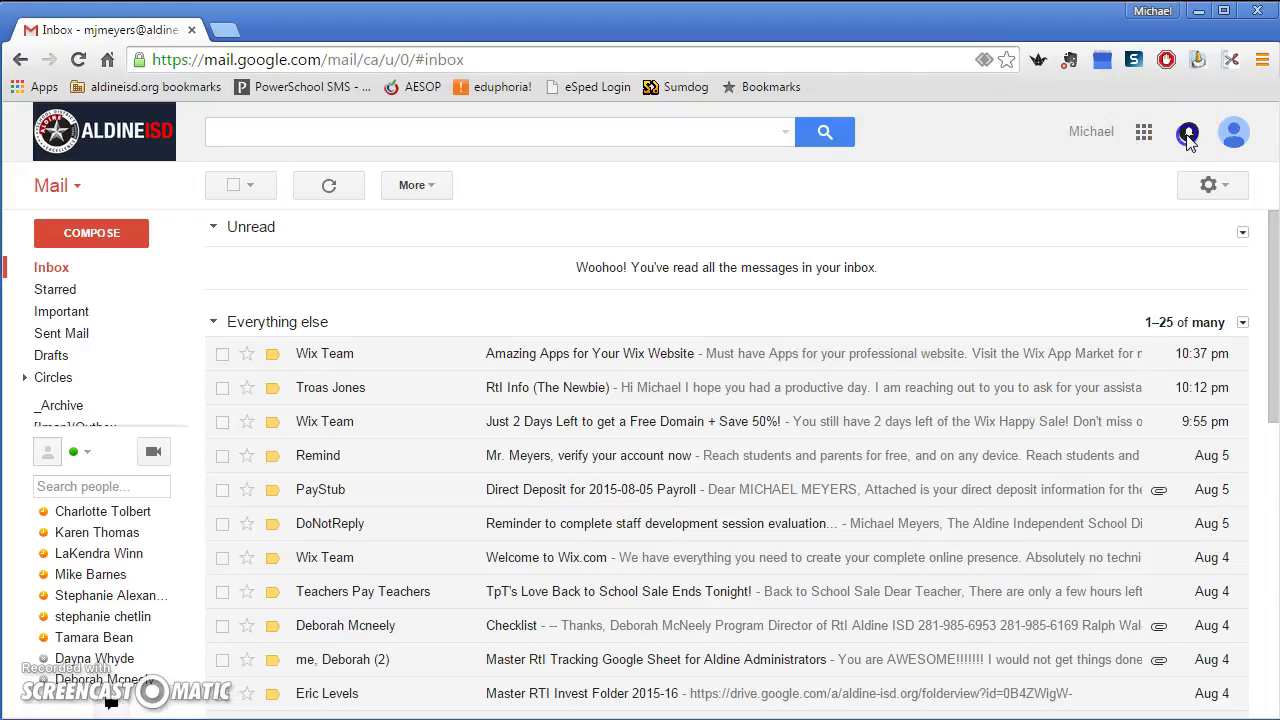
left_click(1188, 138)
left_click(1189, 138)
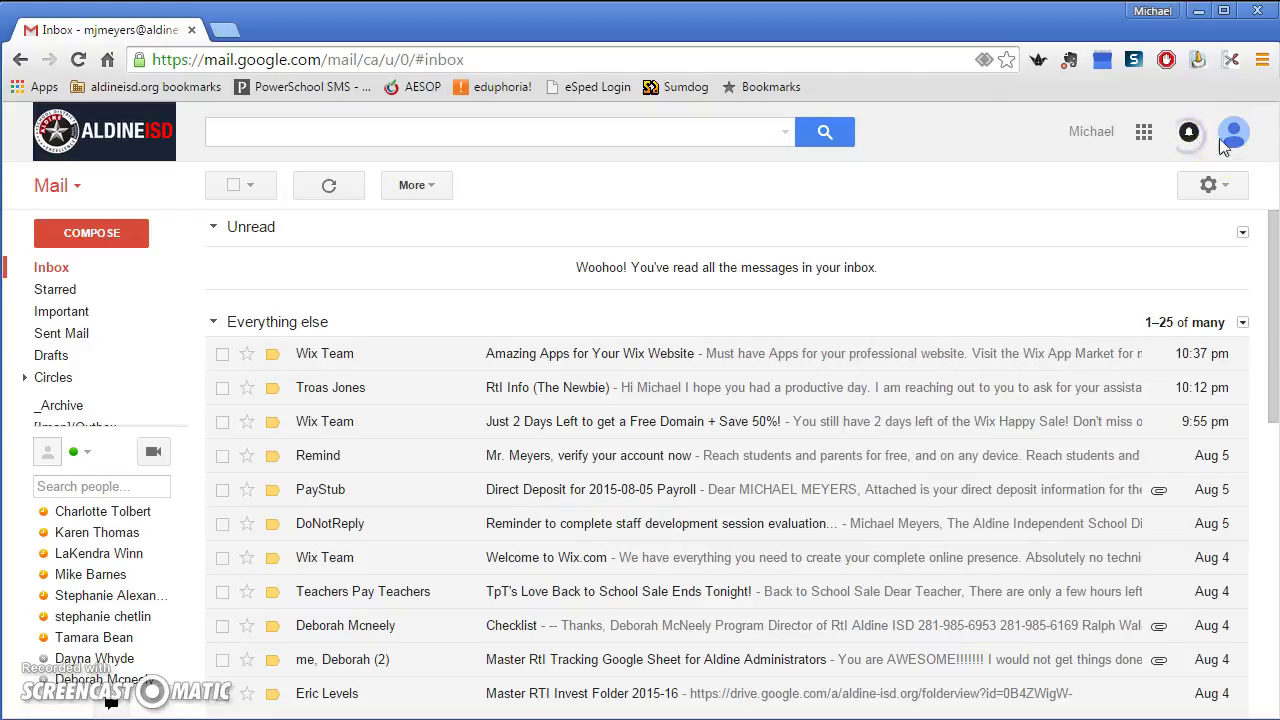
left_click(1238, 148)
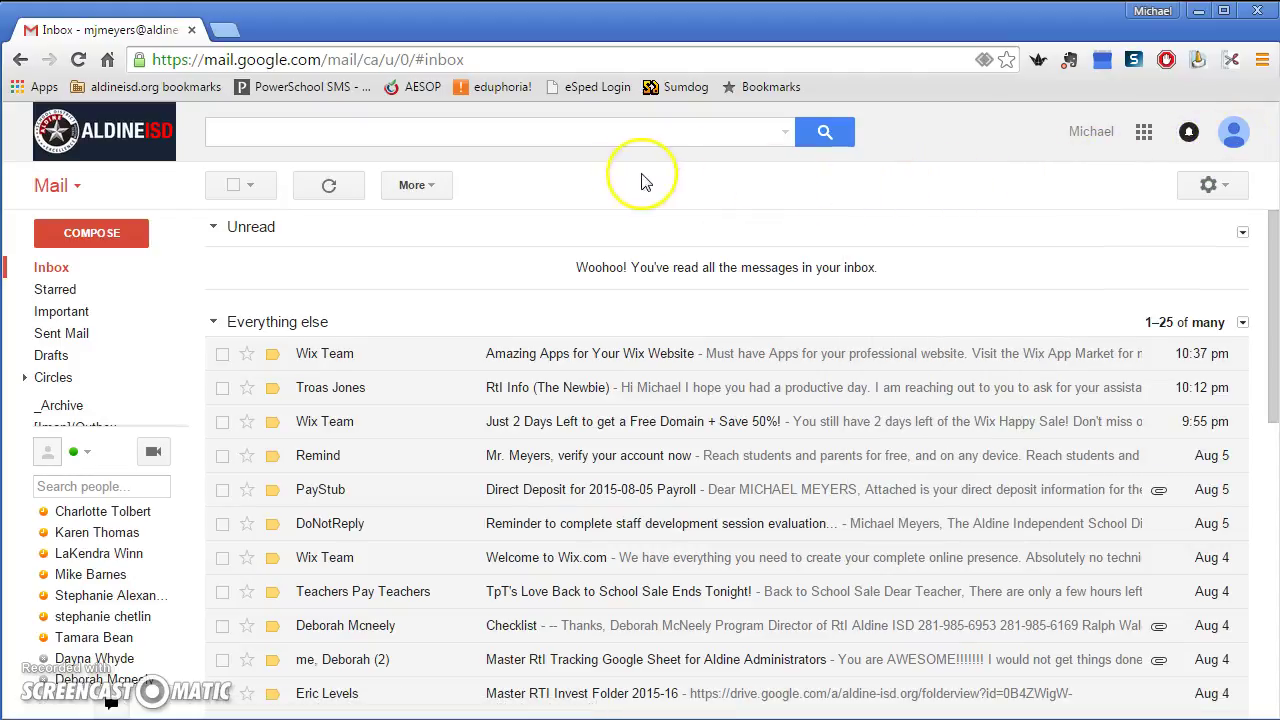
- Examine the mailbox's Mail, Contacts and Tasks switcher, the message selection choices, the refresh control and the additional message actions
left_click(77, 188)
left_click_drag(80, 192, 112, 301)
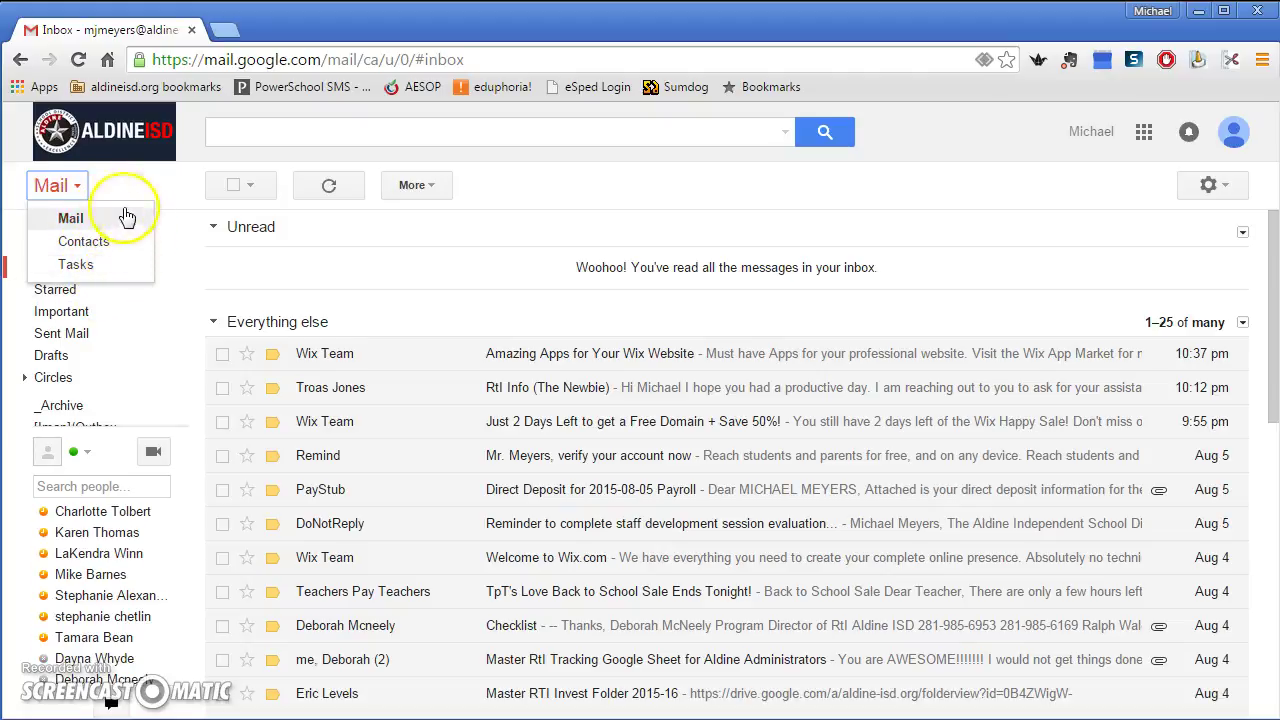
left_click(80, 185)
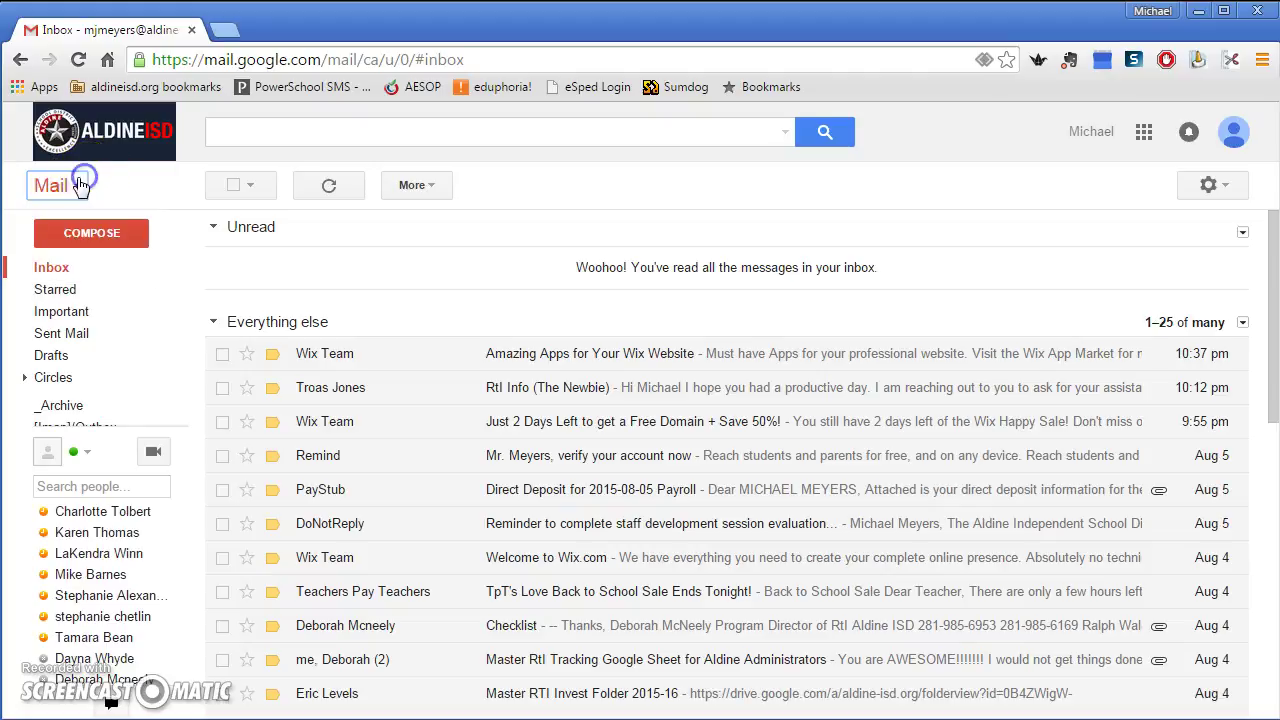
left_click(265, 192)
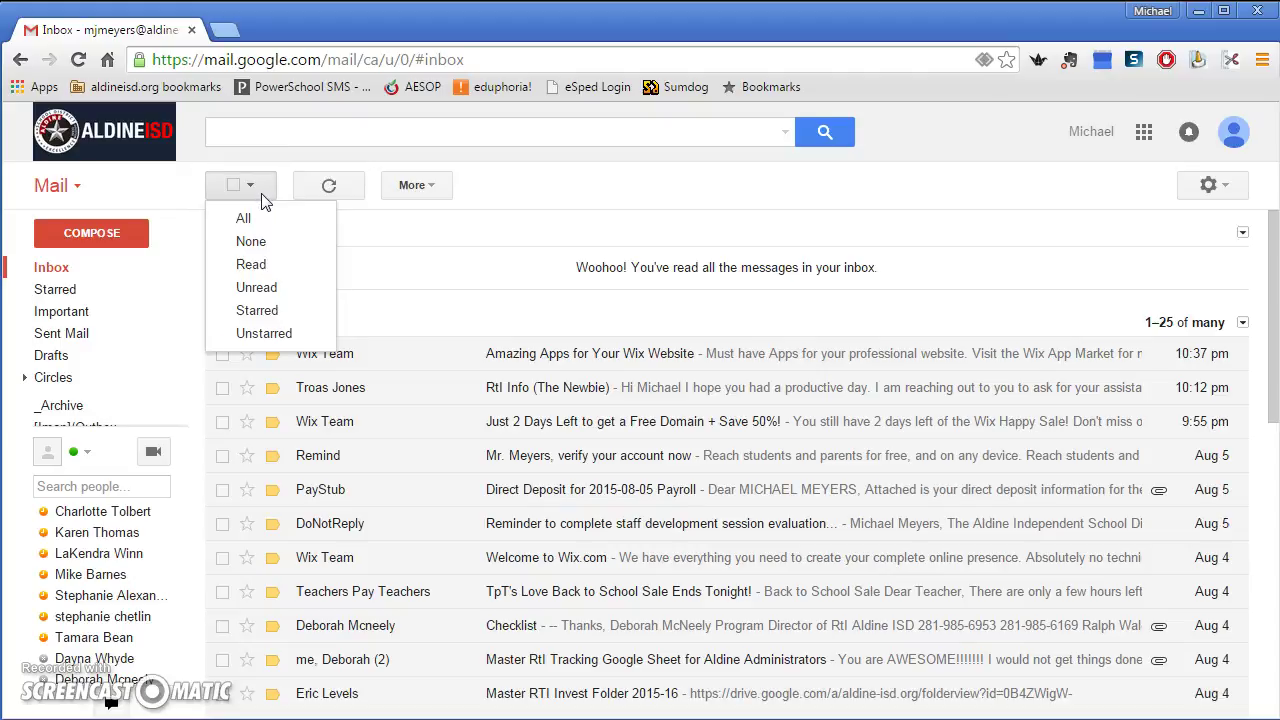
left_click(272, 243)
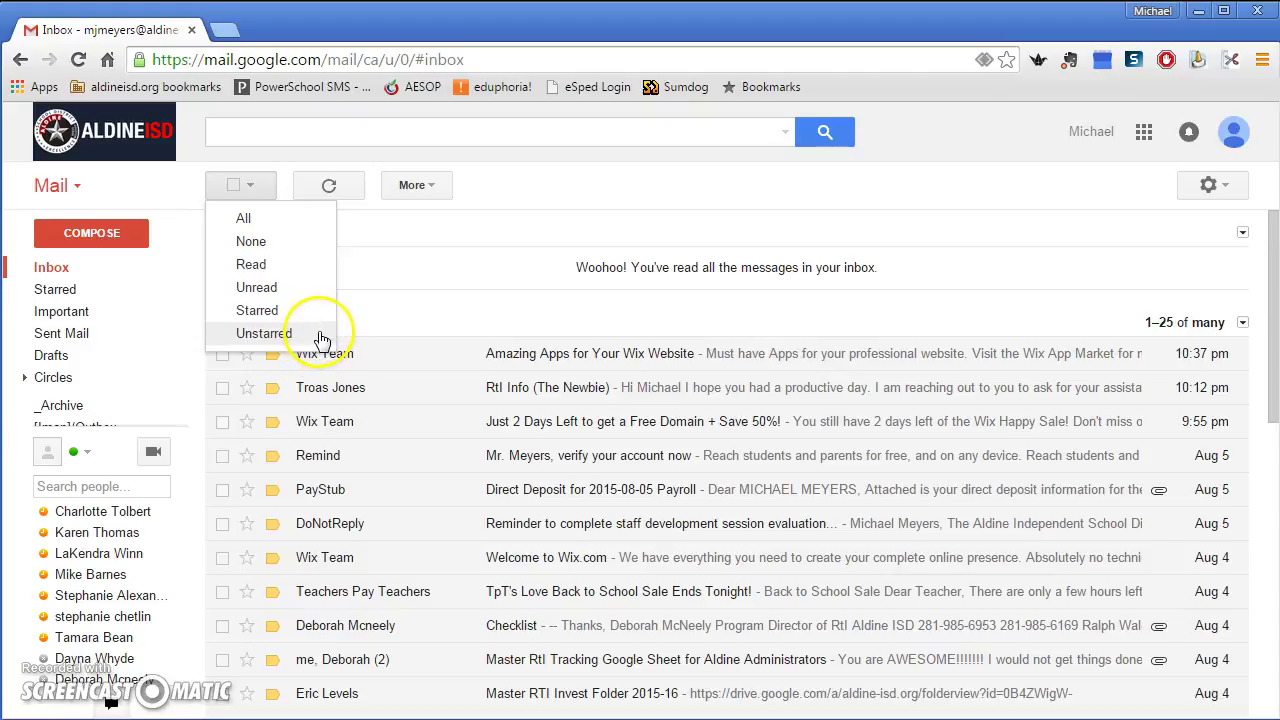
left_click(260, 188)
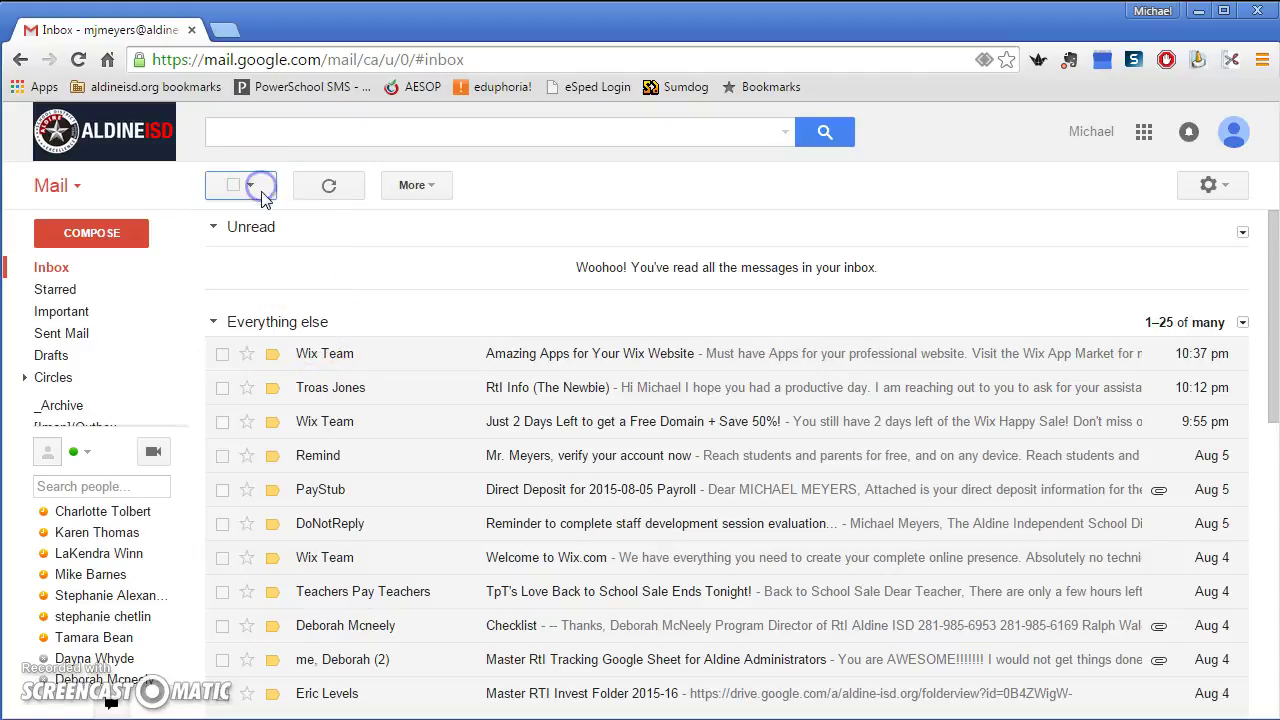
left_click(330, 192)
left_click(432, 190)
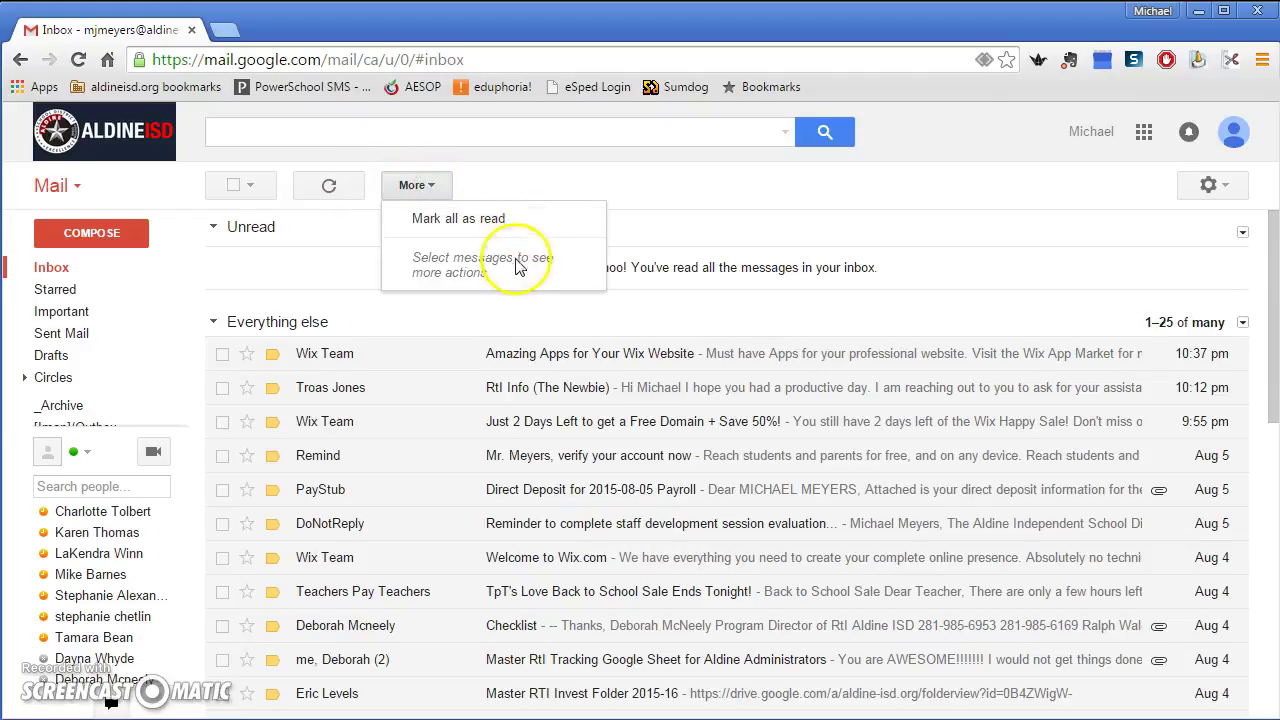
left_click(444, 196)
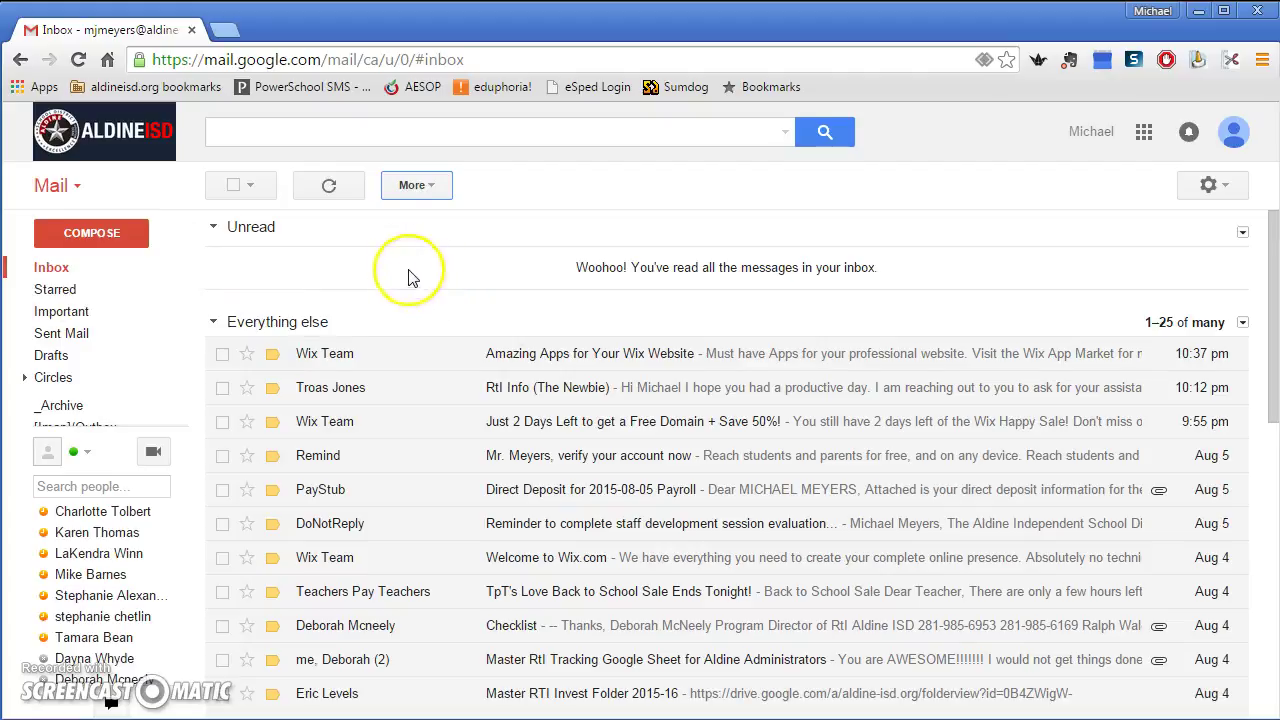
- Start a new email and add the first suggested contact for "dm" as its recipient
left_click(119, 232)
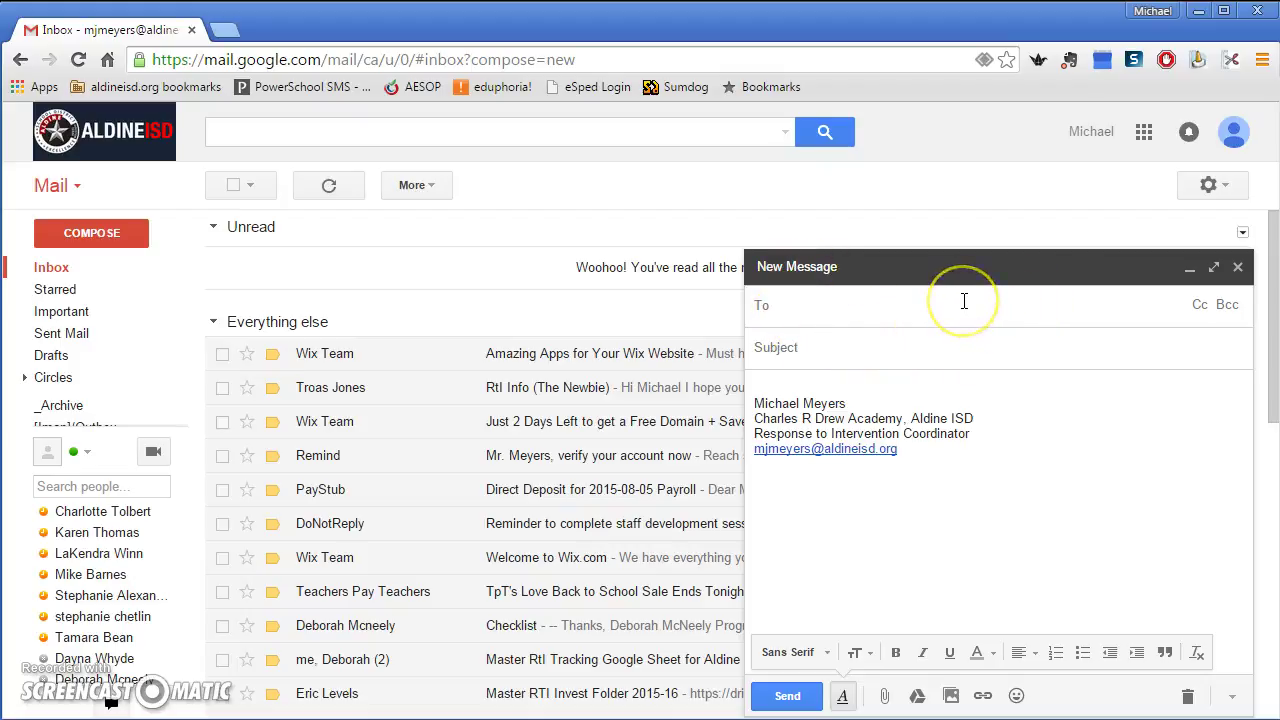
type("dm")
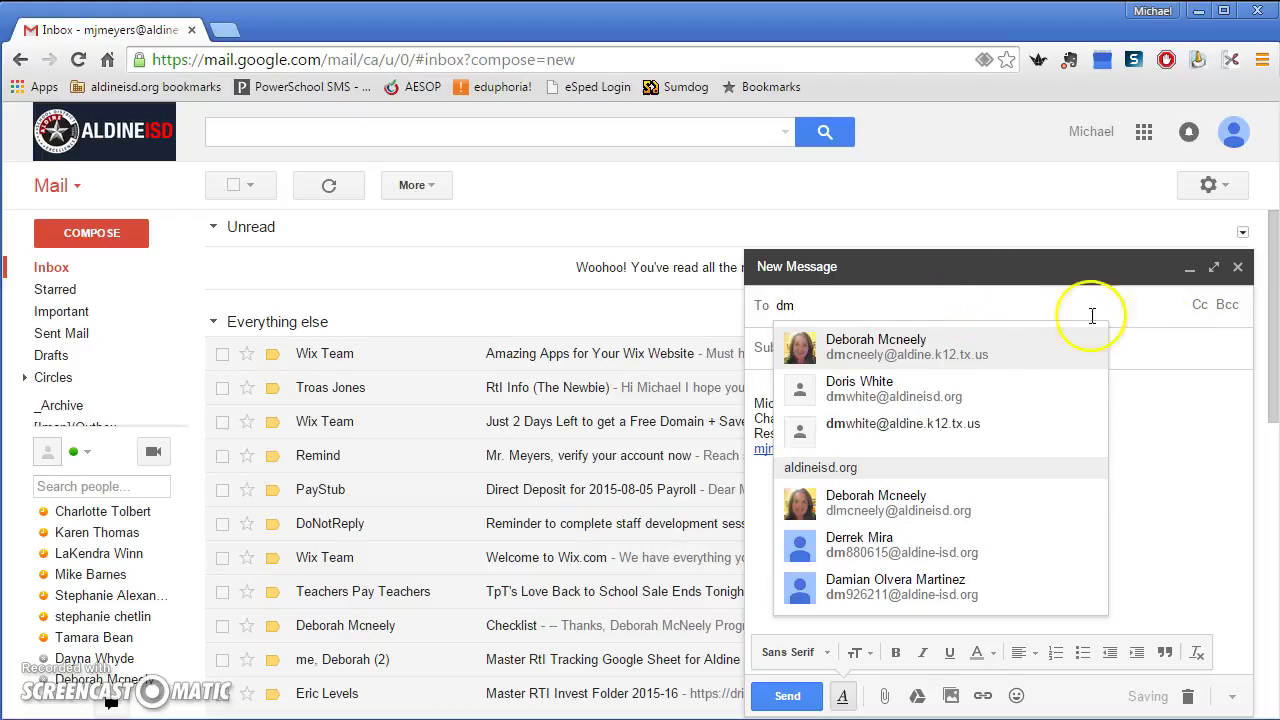
left_click(995, 347)
left_click(1011, 340)
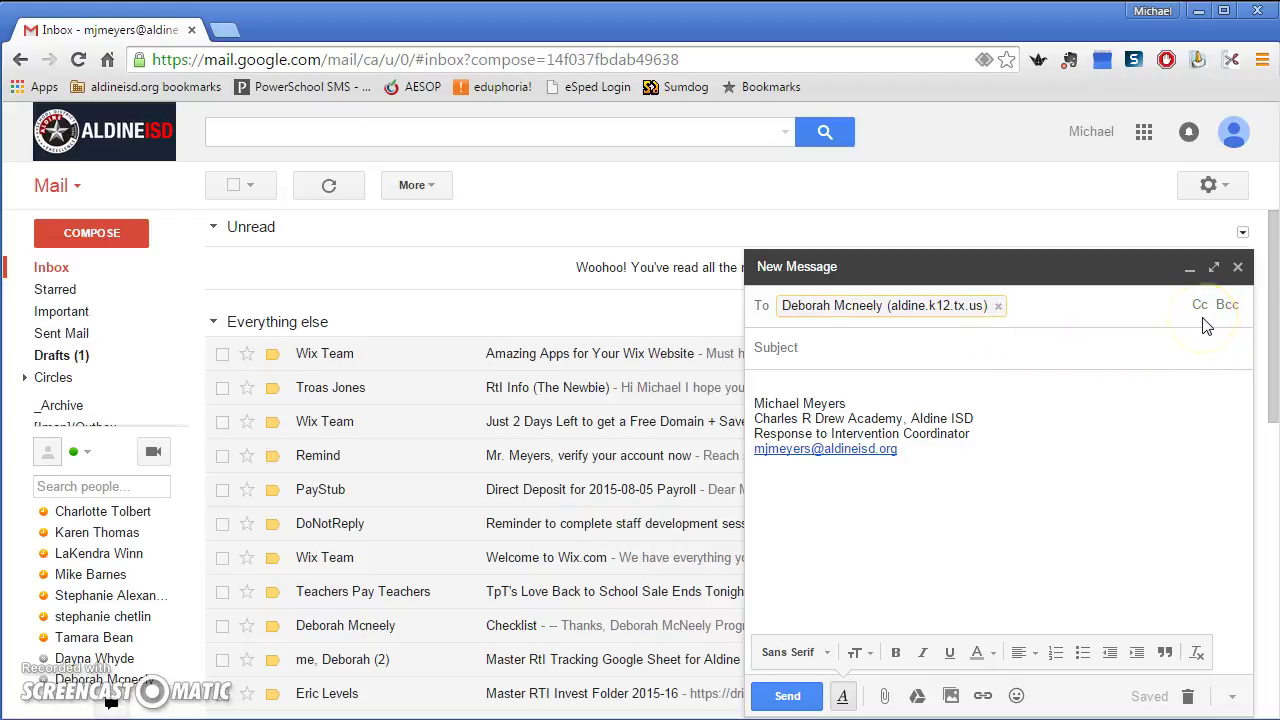
- Reveal the Cc and Bcc recipient fields in the new message
left_click(1227, 321)
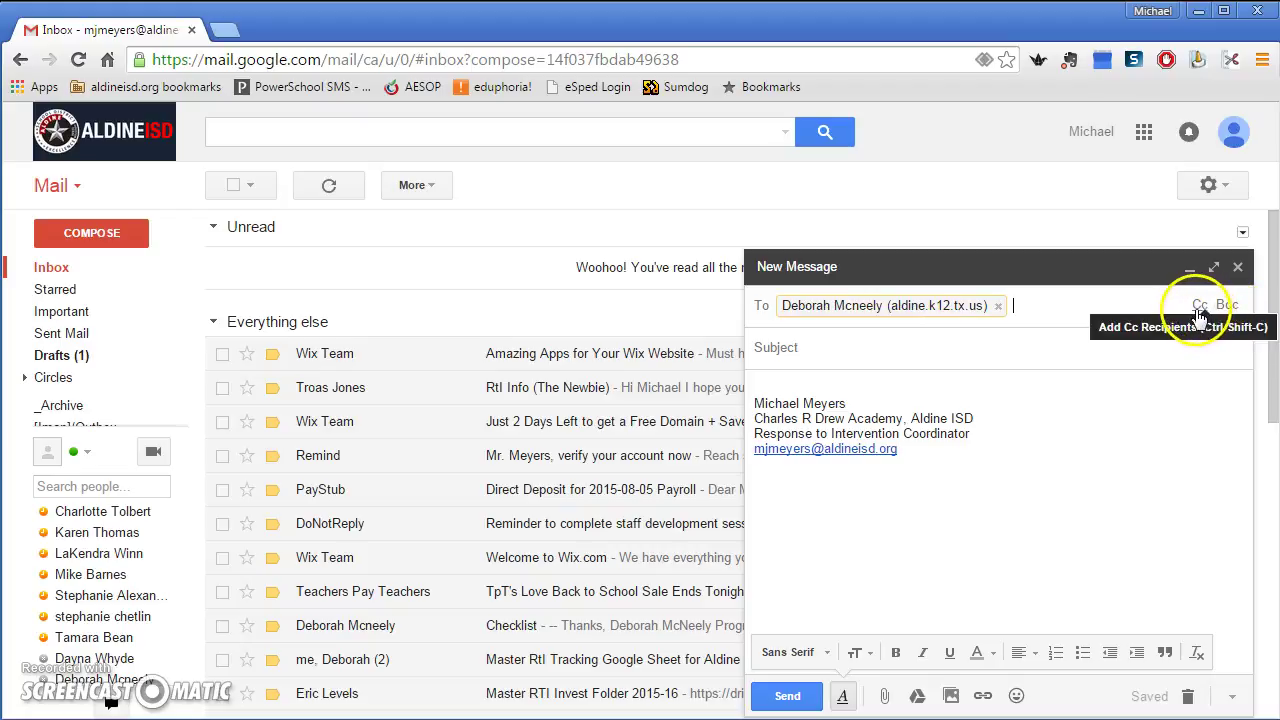
left_click(1199, 306)
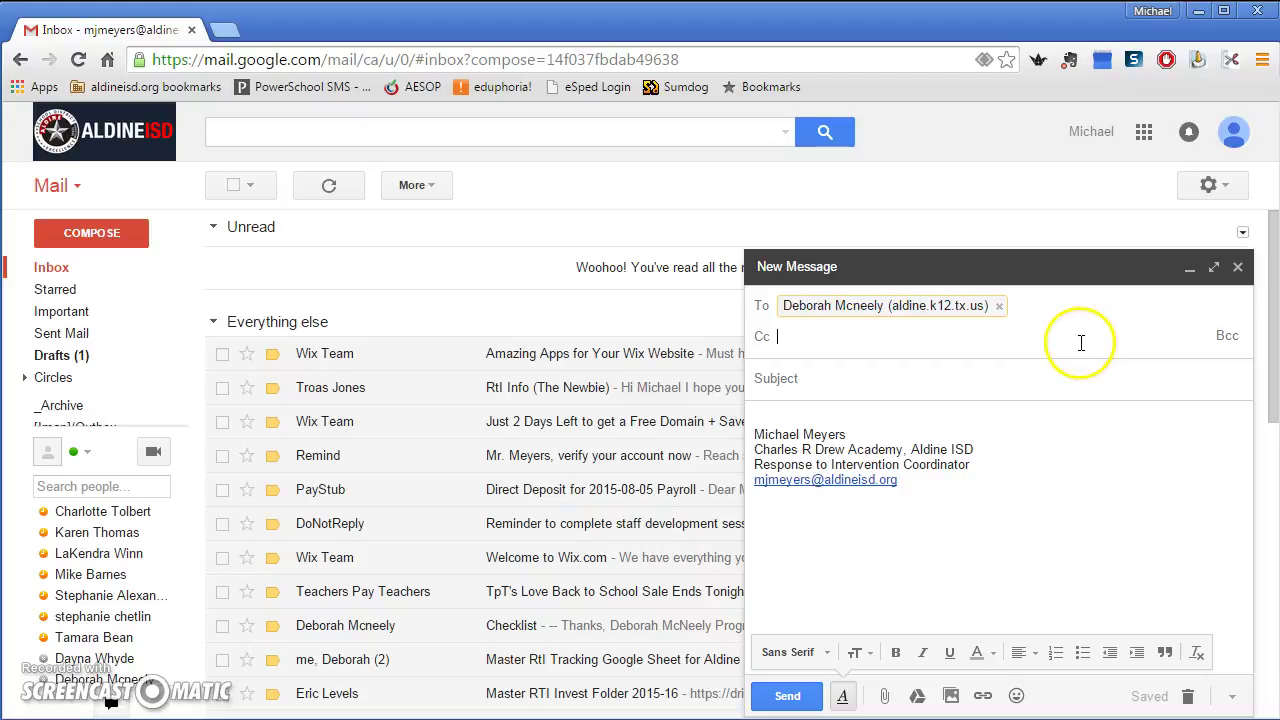
left_click(1228, 340)
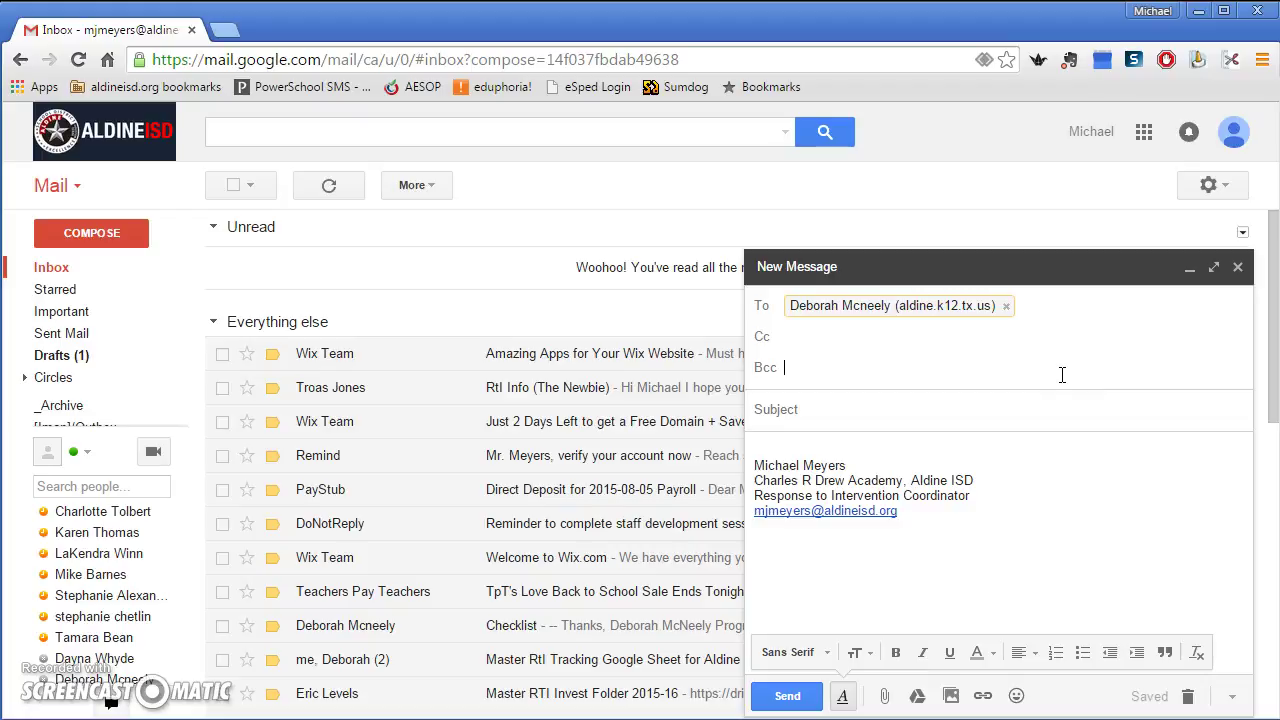
- Enter the subject "Hello" and, above the signature, greet the recipient by name and ask "How are you today?", followed by a blank line
left_click(966, 415)
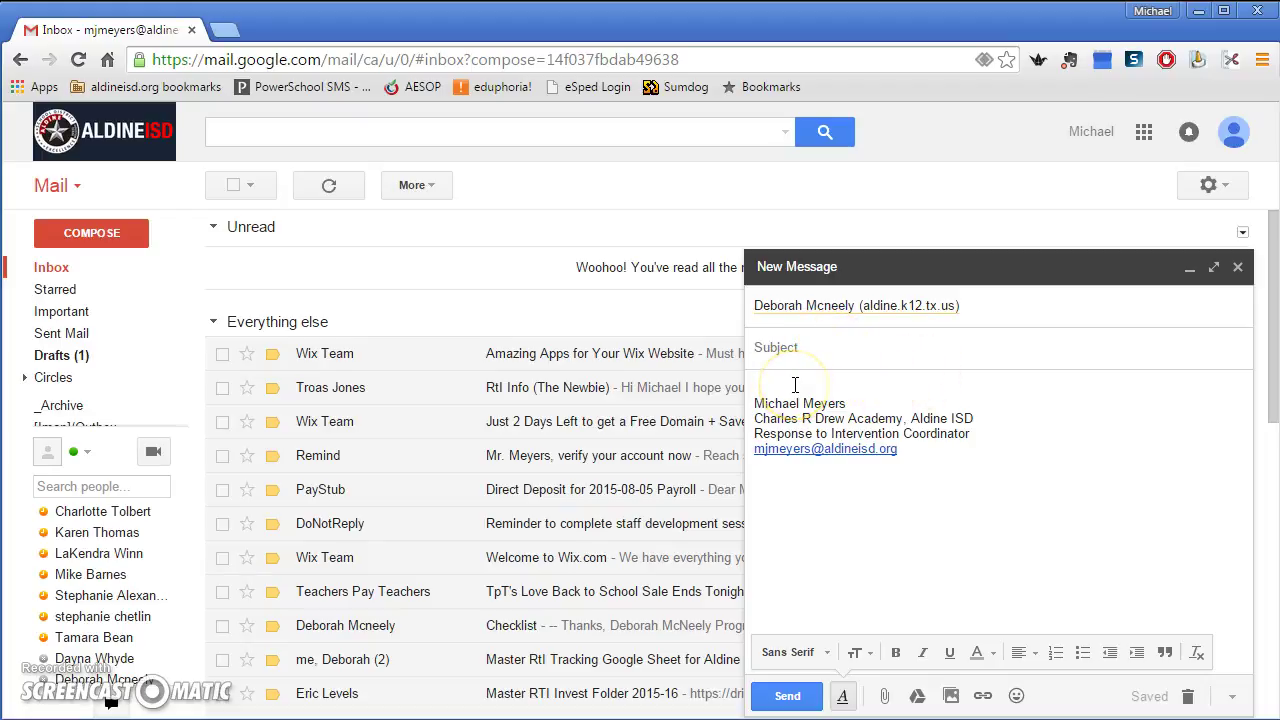
type("Hello")
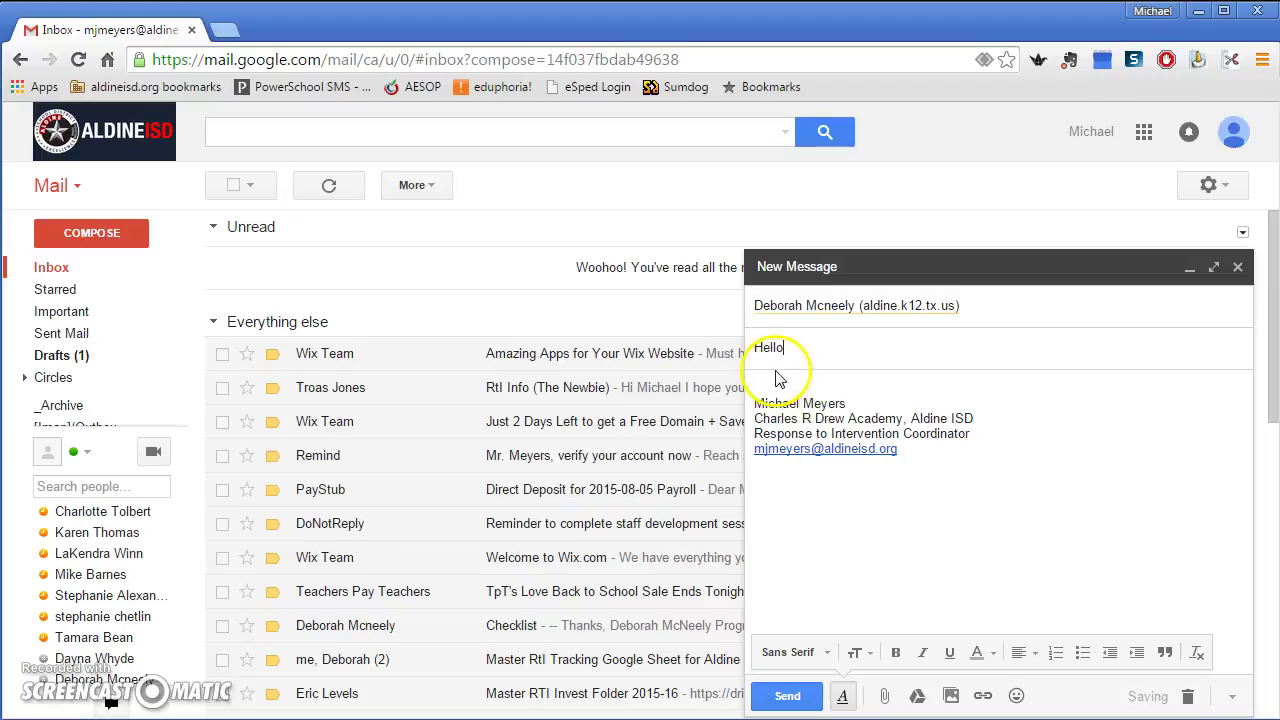
left_click(780, 383)
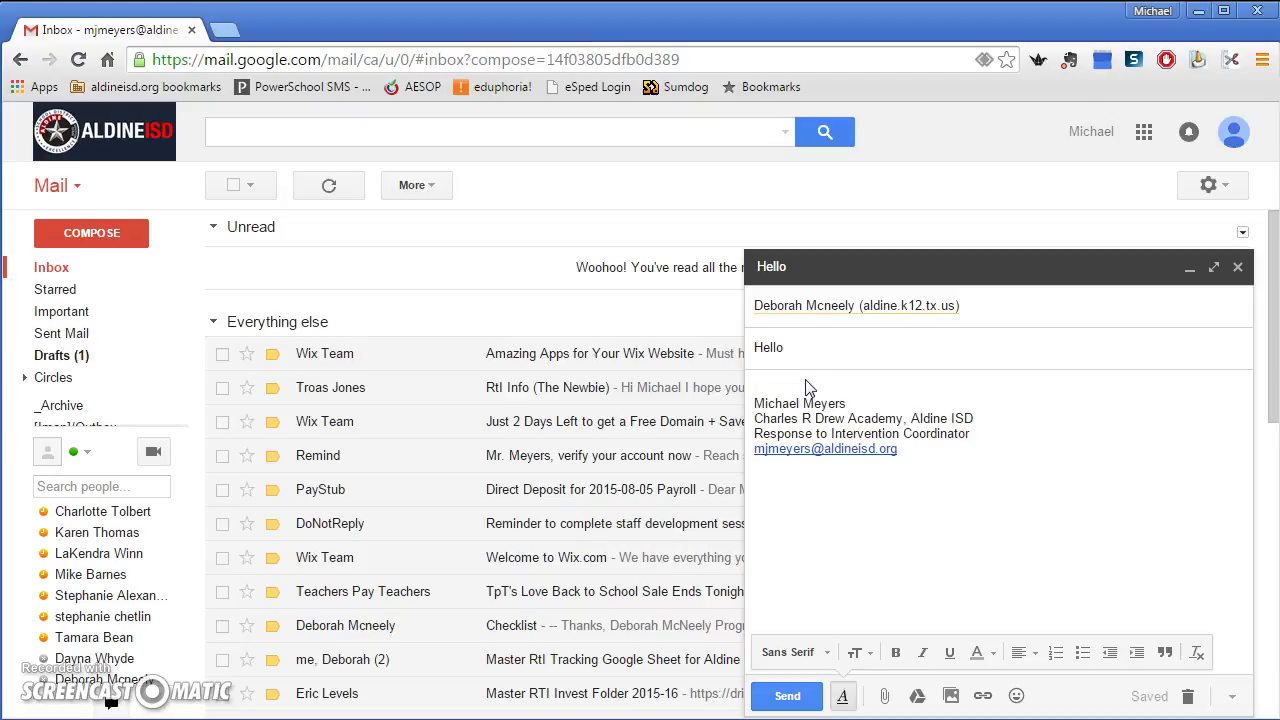
type("Hel")
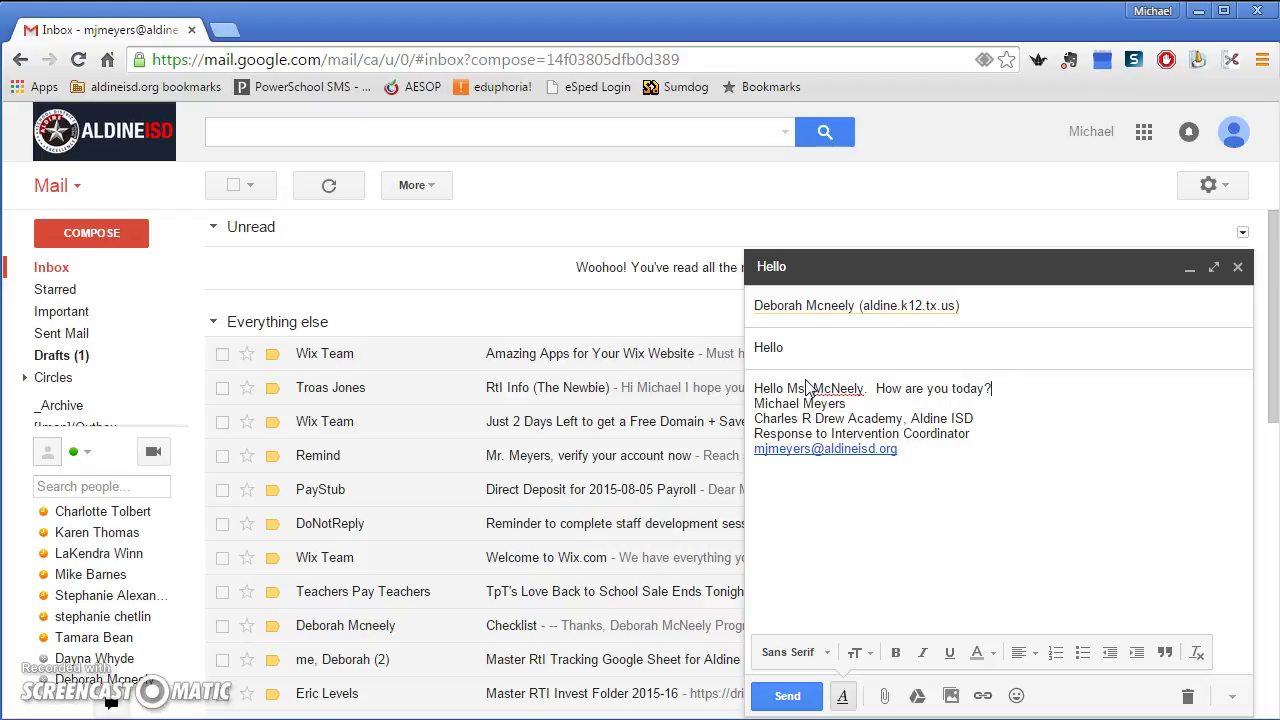
key("Return")
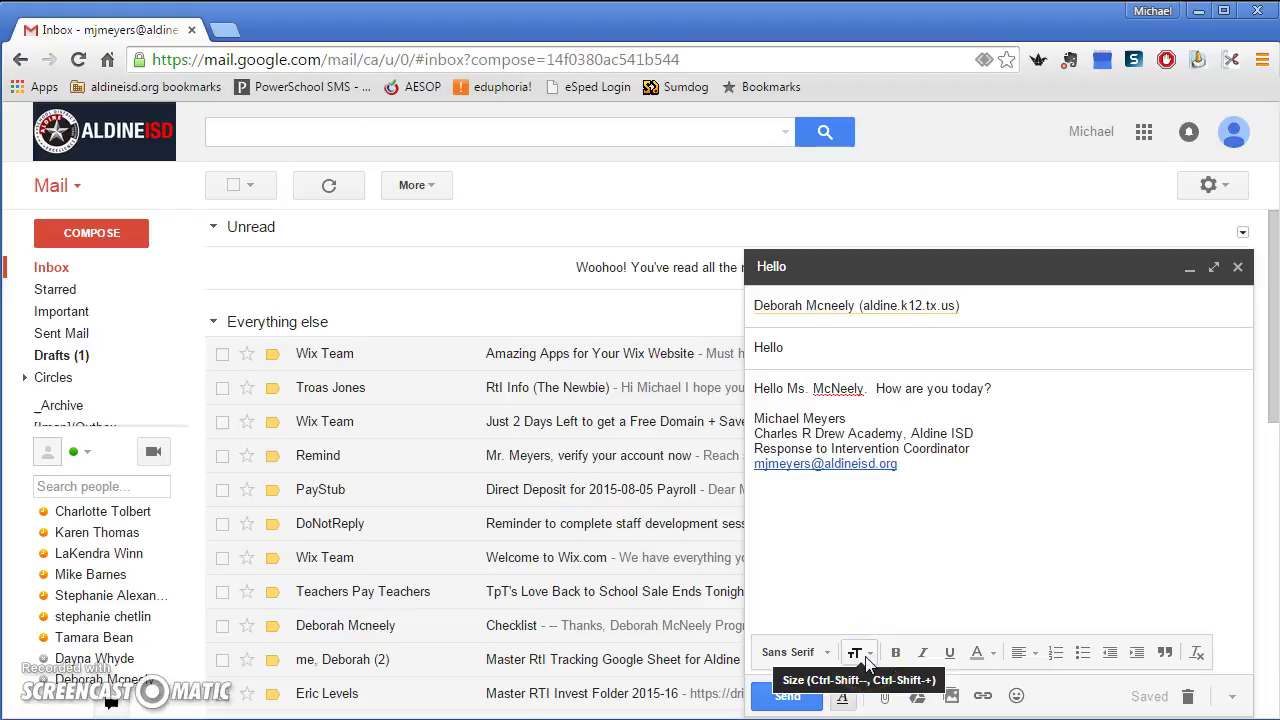
- Examine the message formatting options, from text size, bold, underline and text color to lists, indentation, quote and remove formatting
left_click(896, 660)
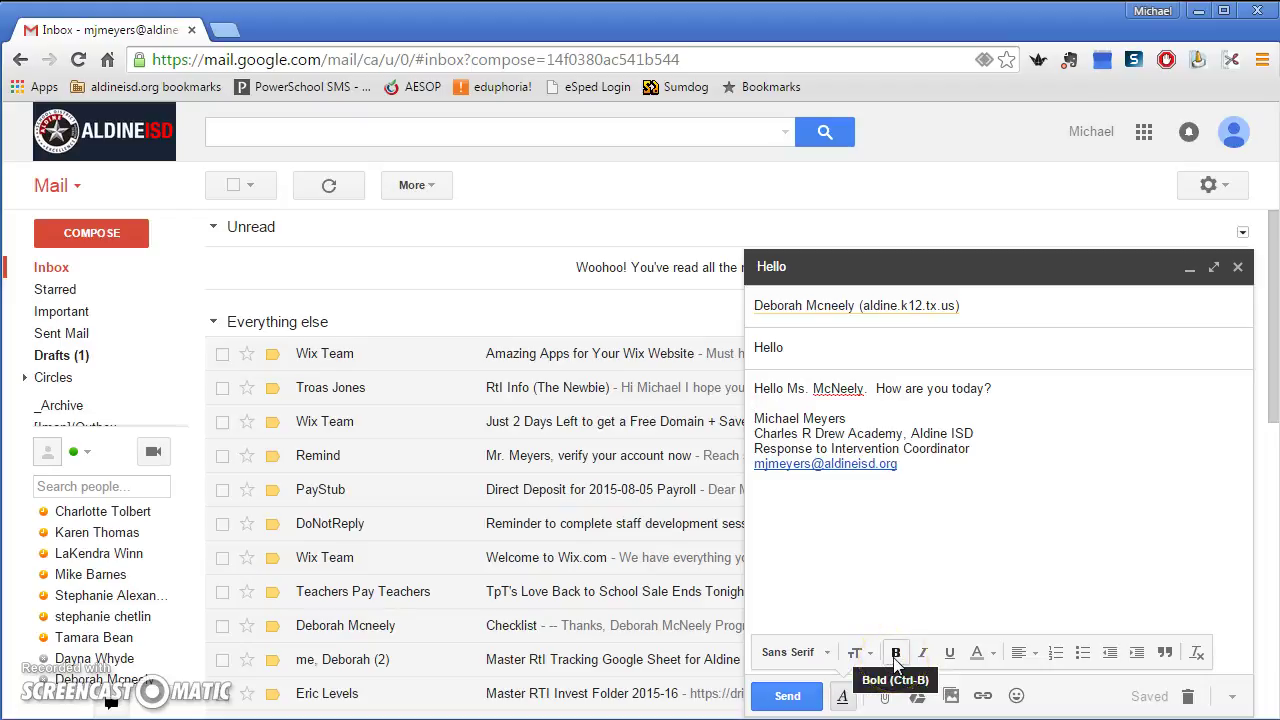
left_click(920, 660)
left_click(952, 658)
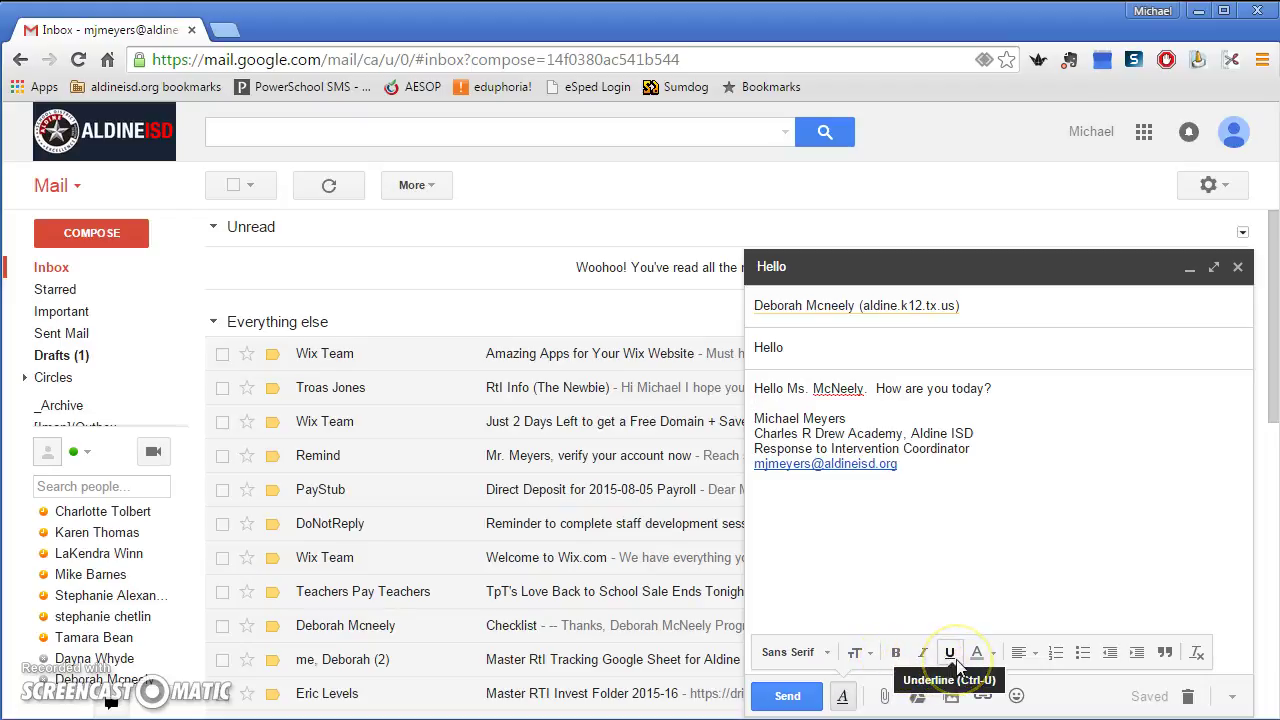
left_click(978, 655)
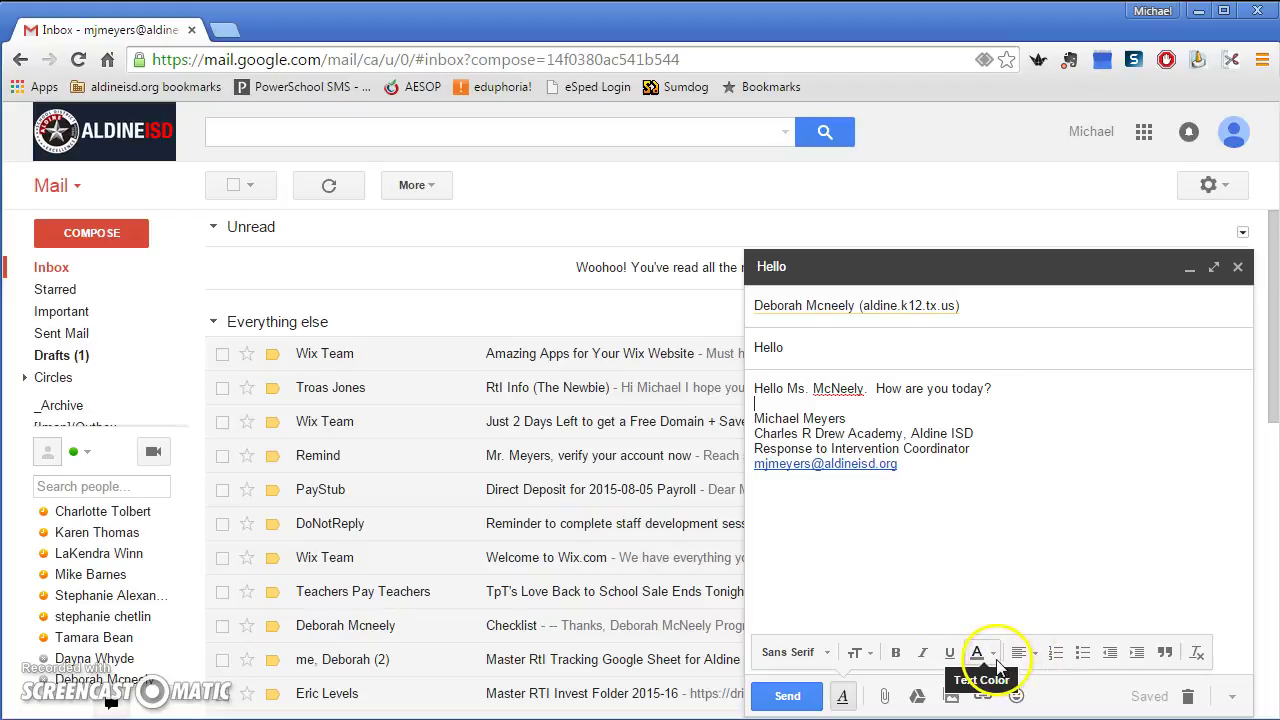
left_click(1056, 660)
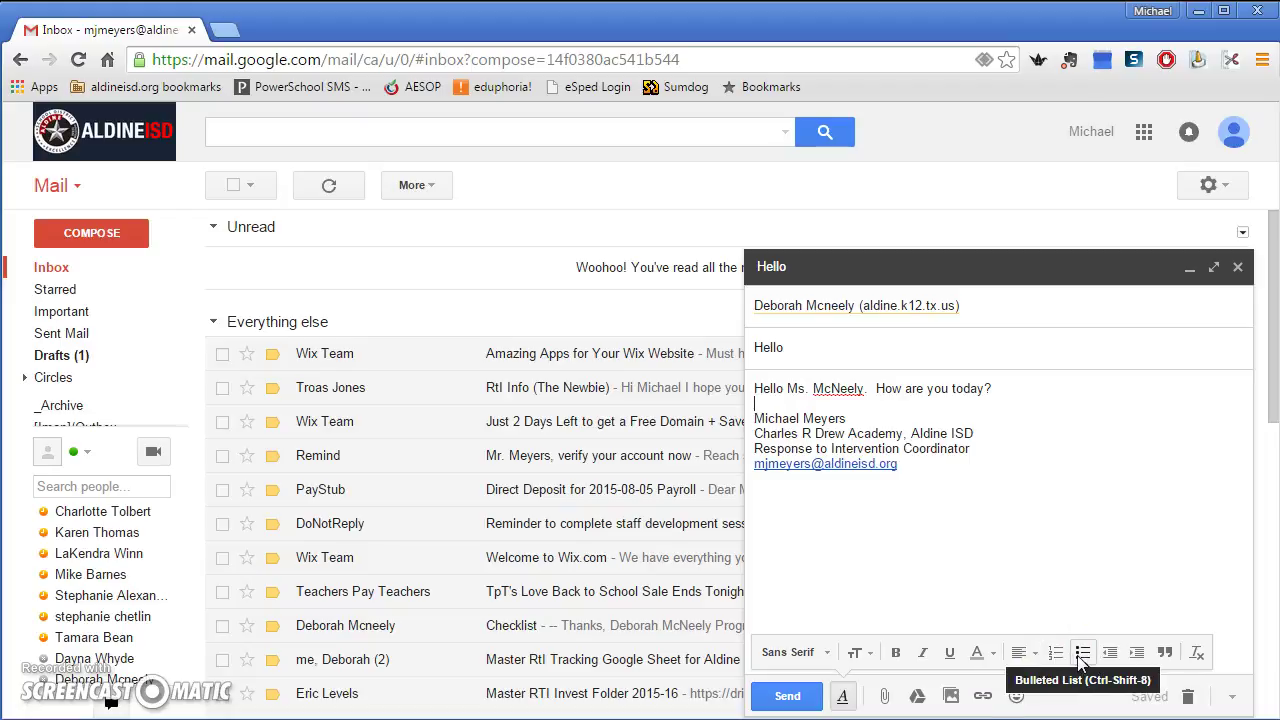
left_click(1083, 660)
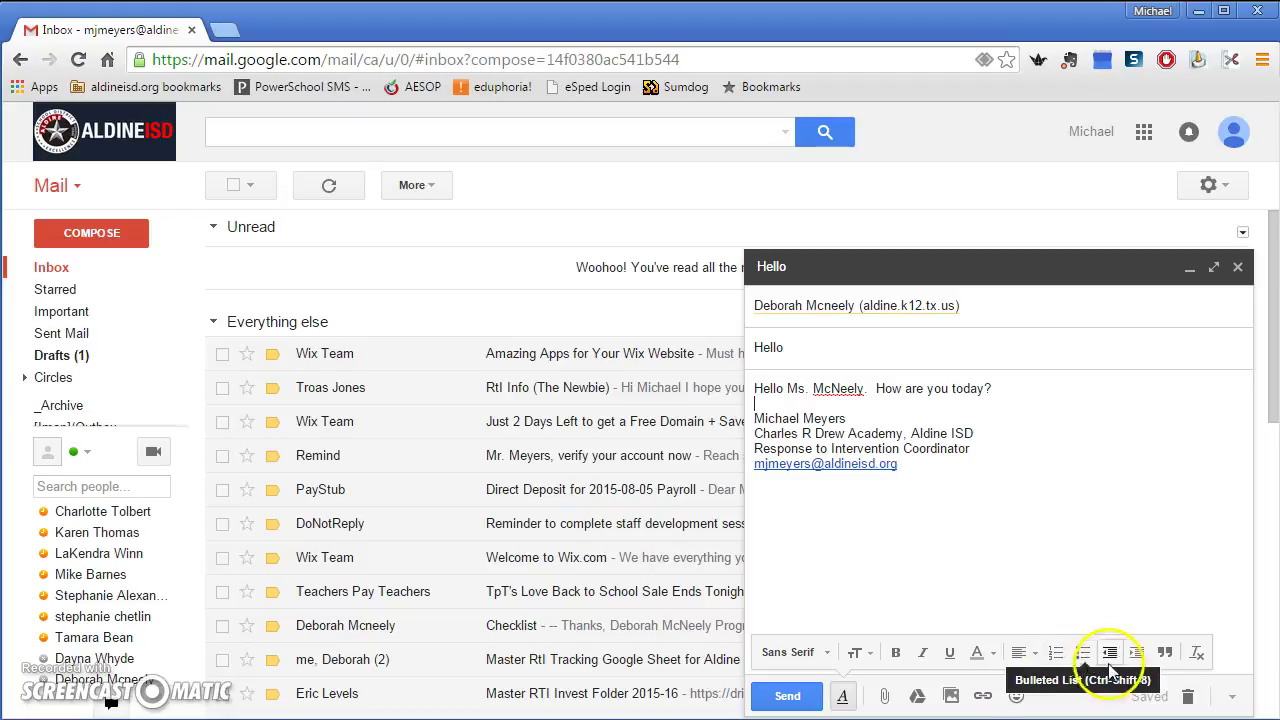
left_click(1121, 659)
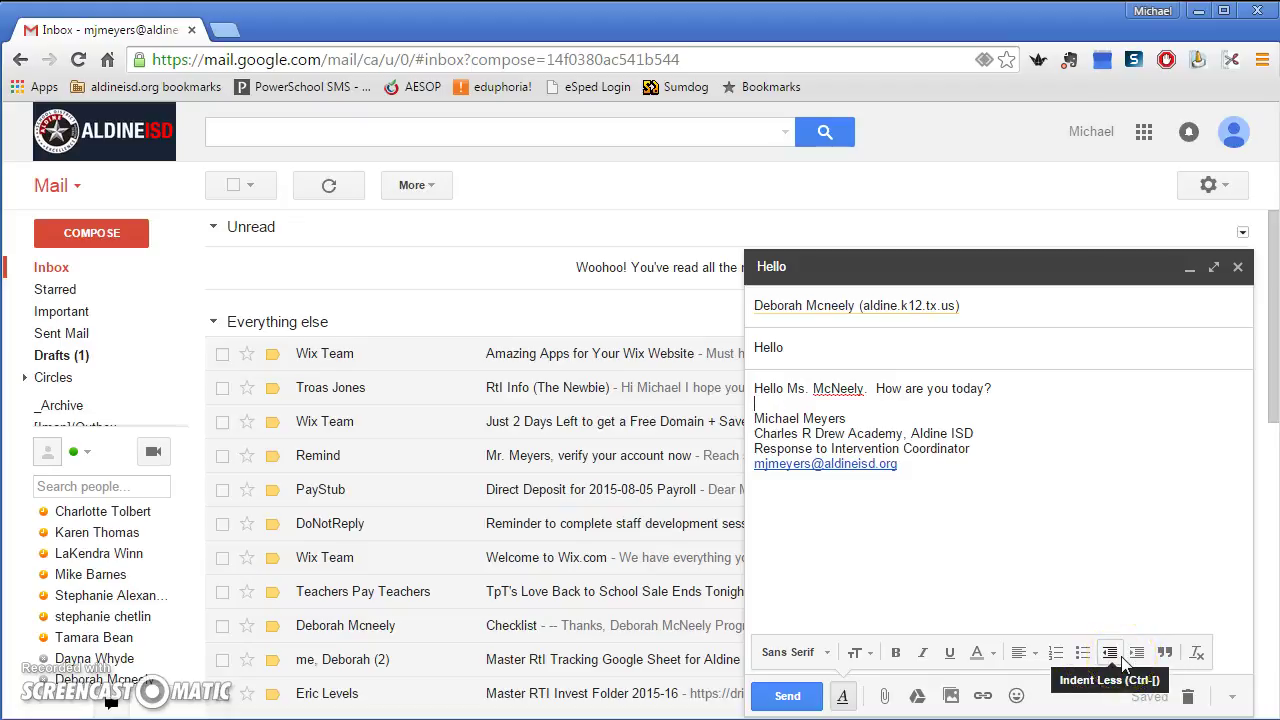
left_click(1138, 653)
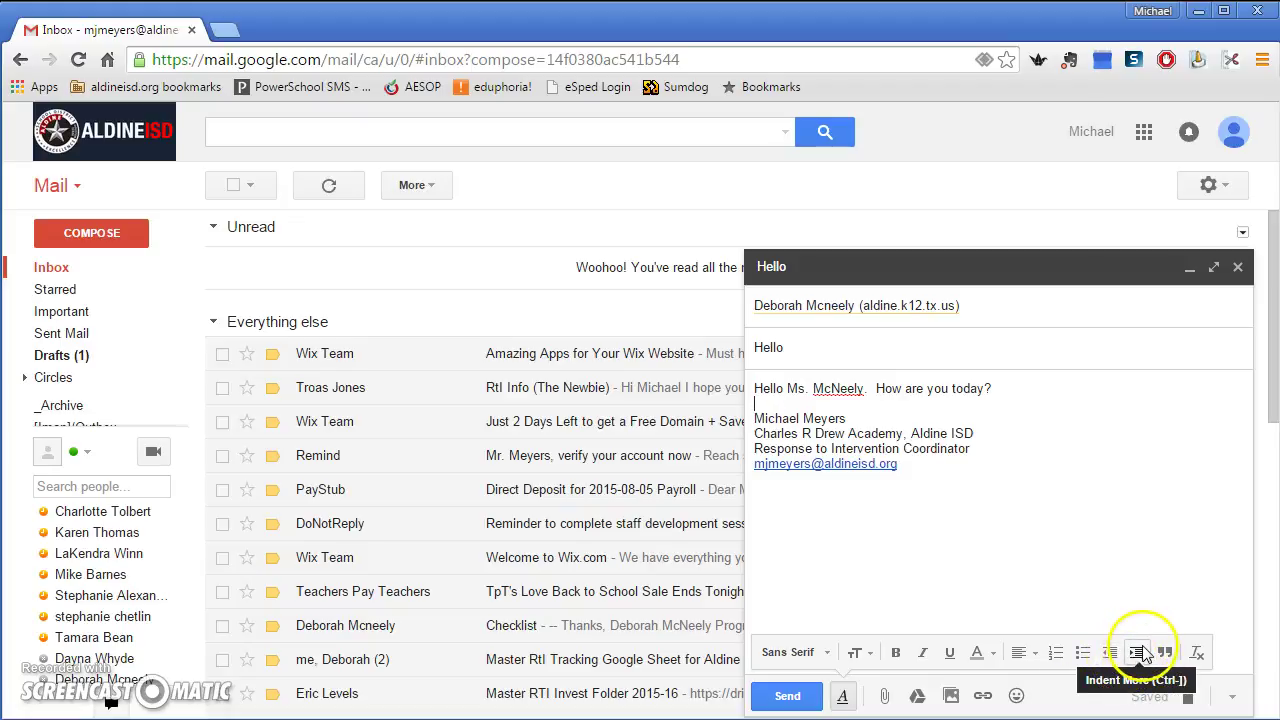
left_click(1166, 656)
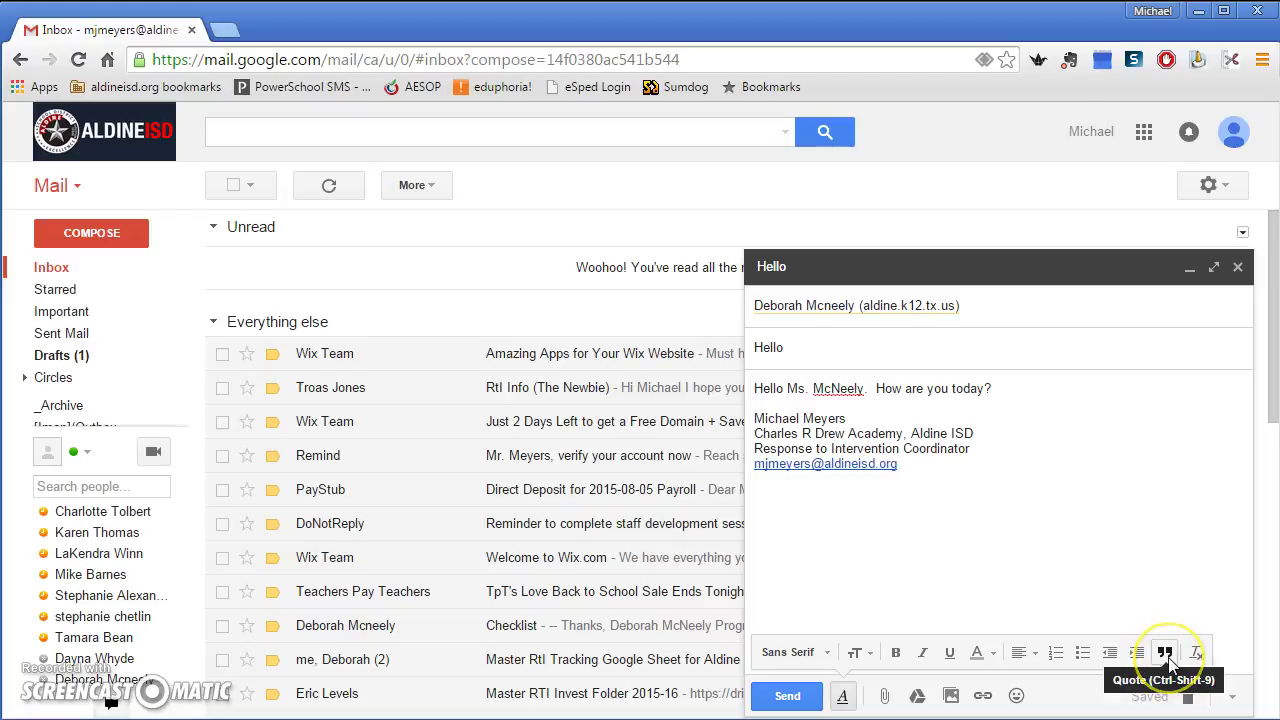
left_click(1198, 656)
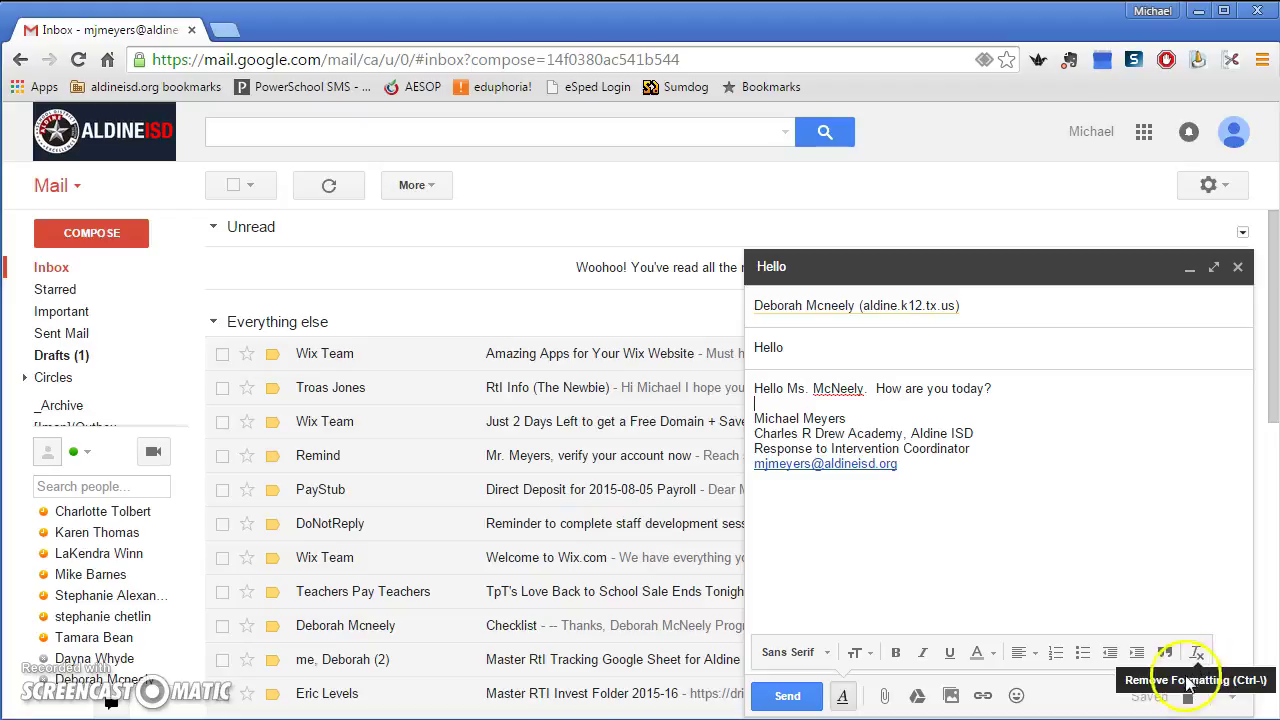
- View the computer file chooser and the Google Drive insertion window for attachments, closing each without adding a file
left_click(884, 697)
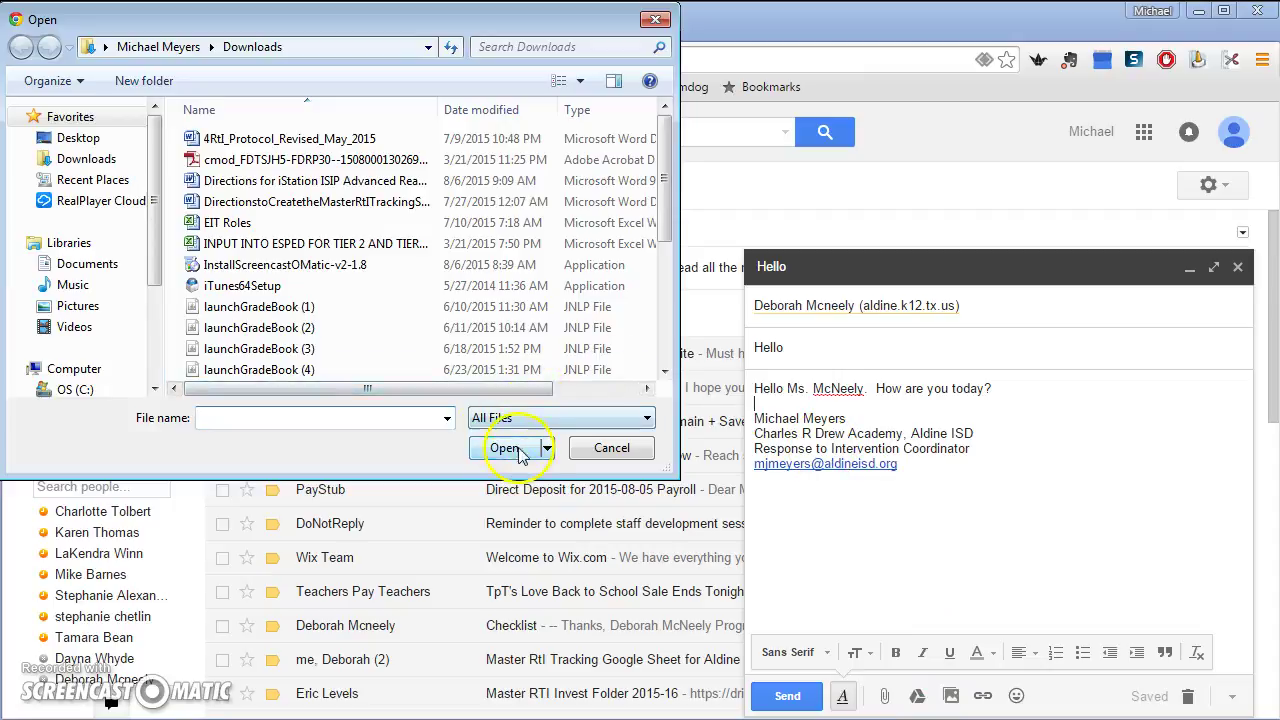
left_click(610, 452)
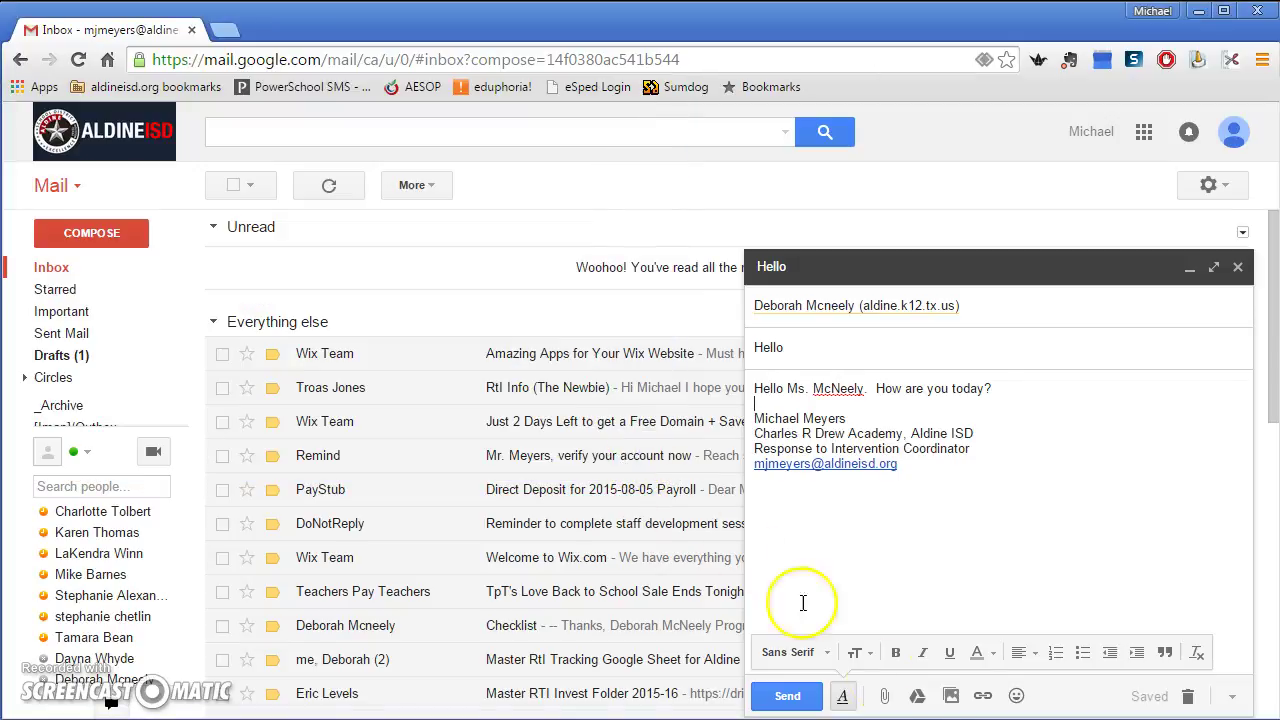
left_click(918, 697)
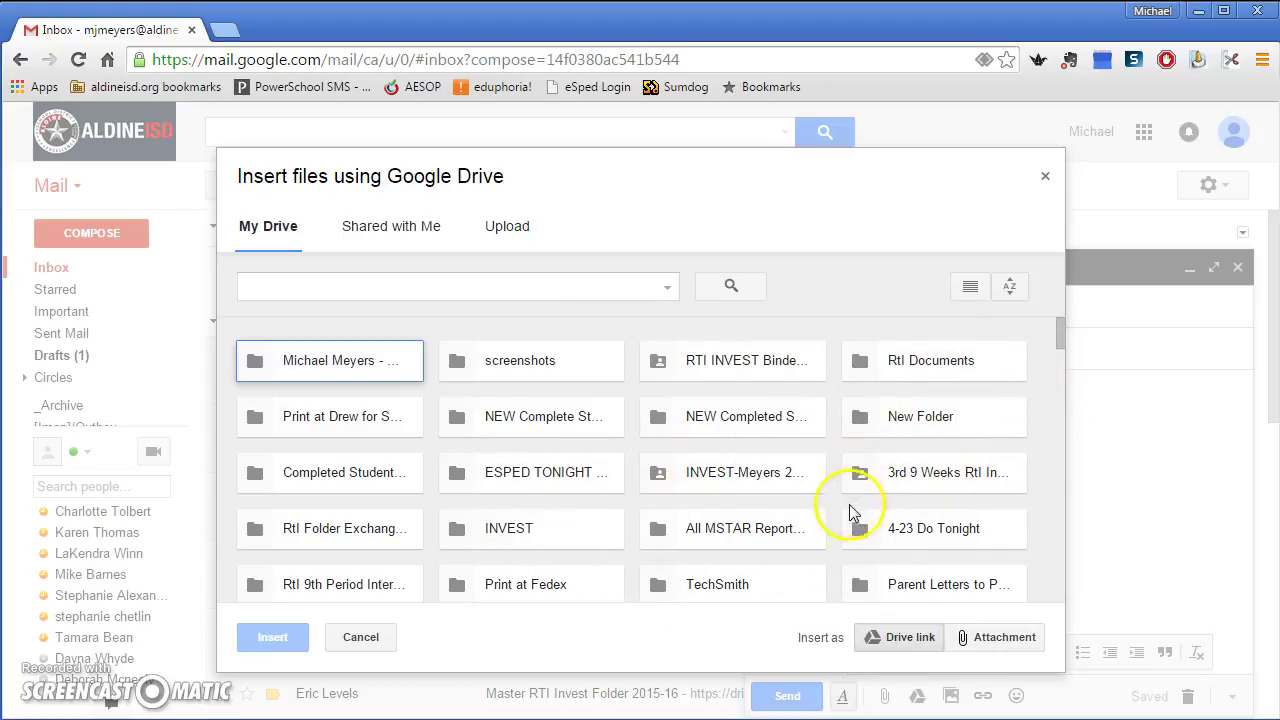
left_click(1045, 181)
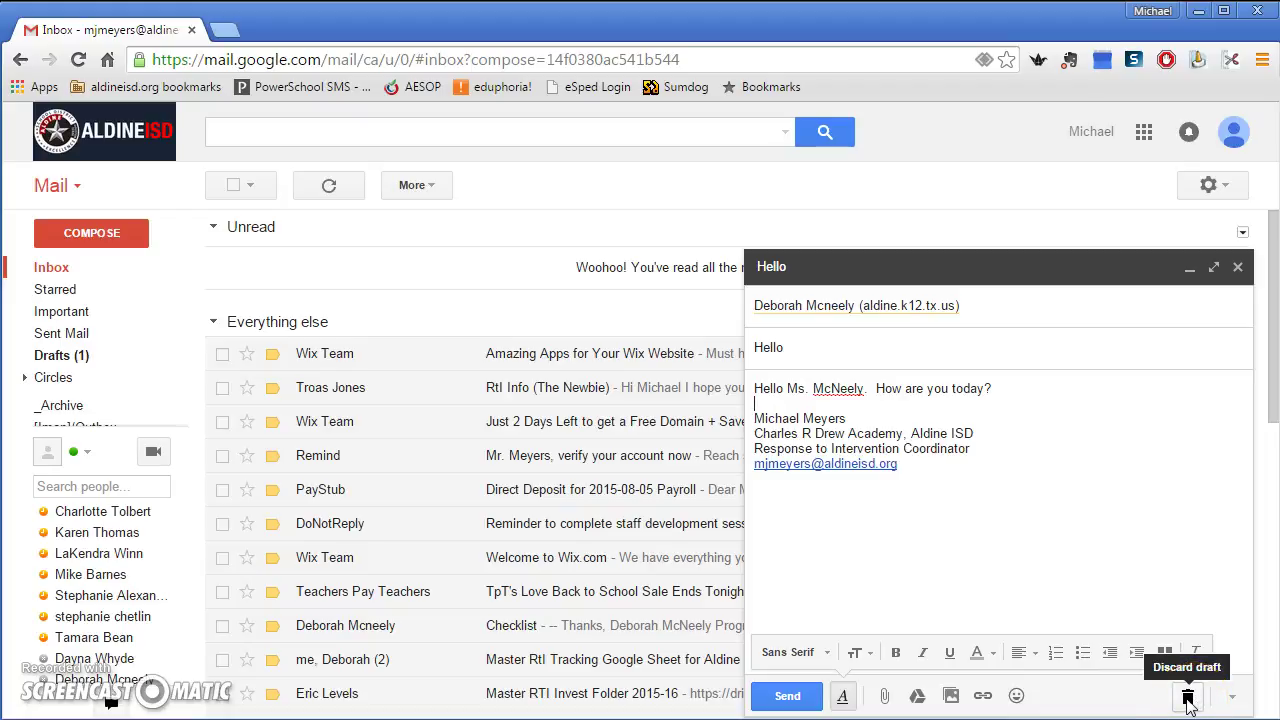
- Examine the draft's additional options, such as read receipt, plain text mode and spelling check, and the Discard draft control
left_click(1236, 704)
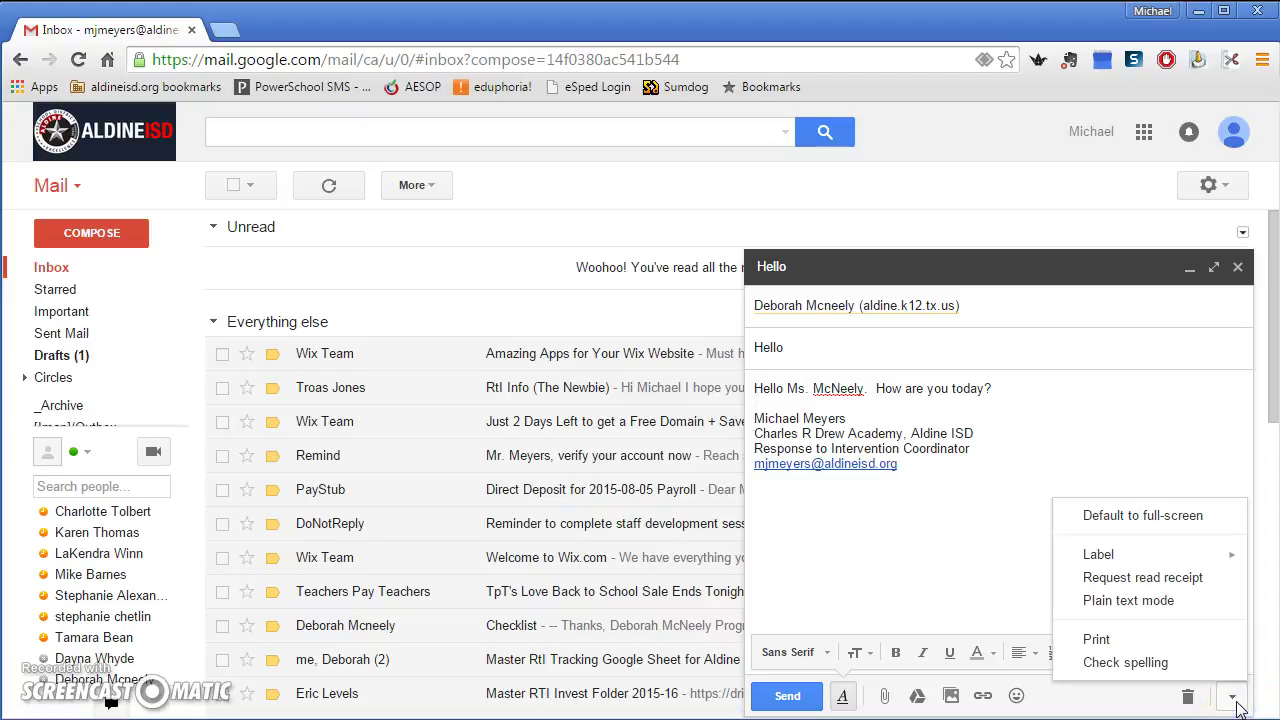
left_click(1232, 664)
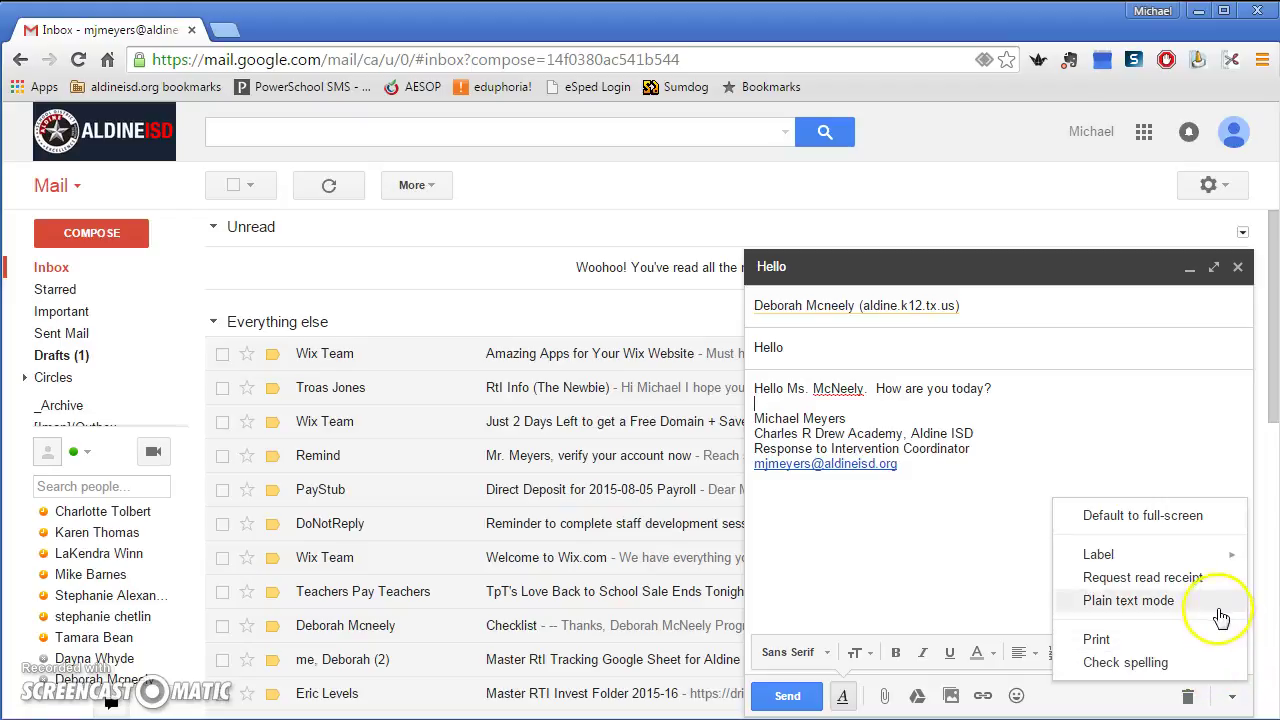
left_click(1232, 696)
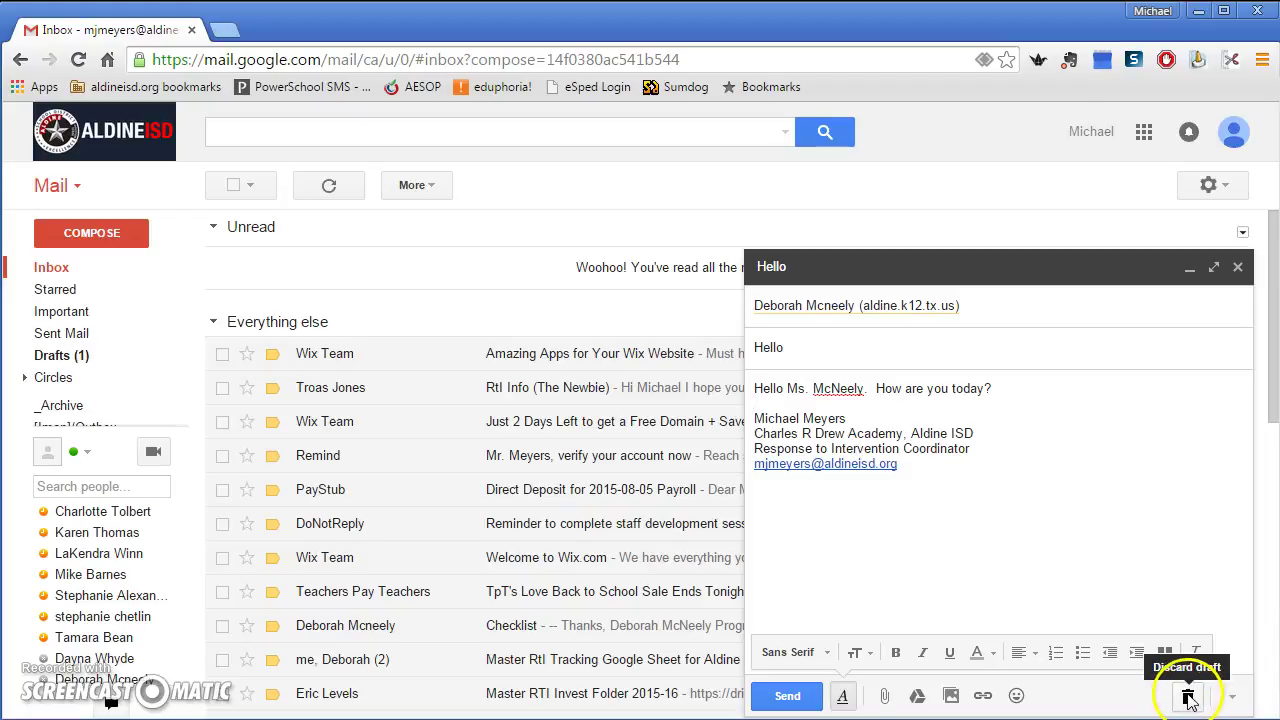
left_click(1188, 697)
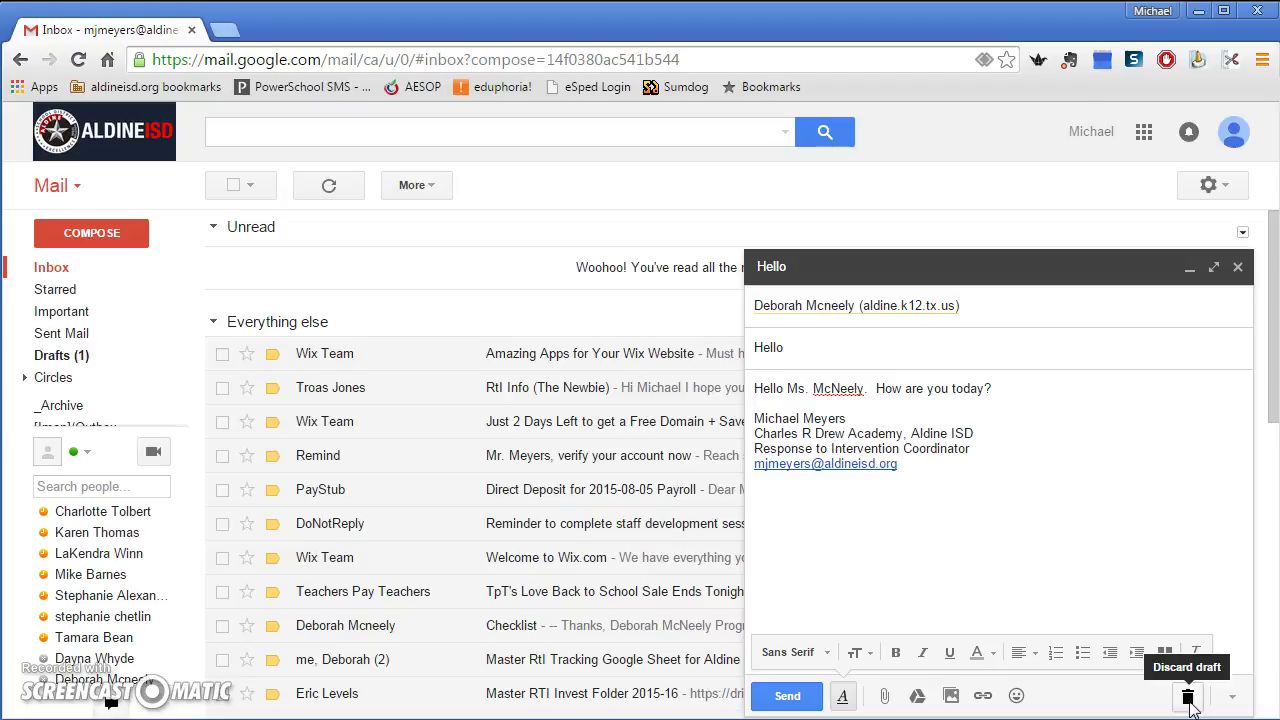
- Save and close the "Hello" message and reopen it from the Drafts folder
left_click(1238, 268)
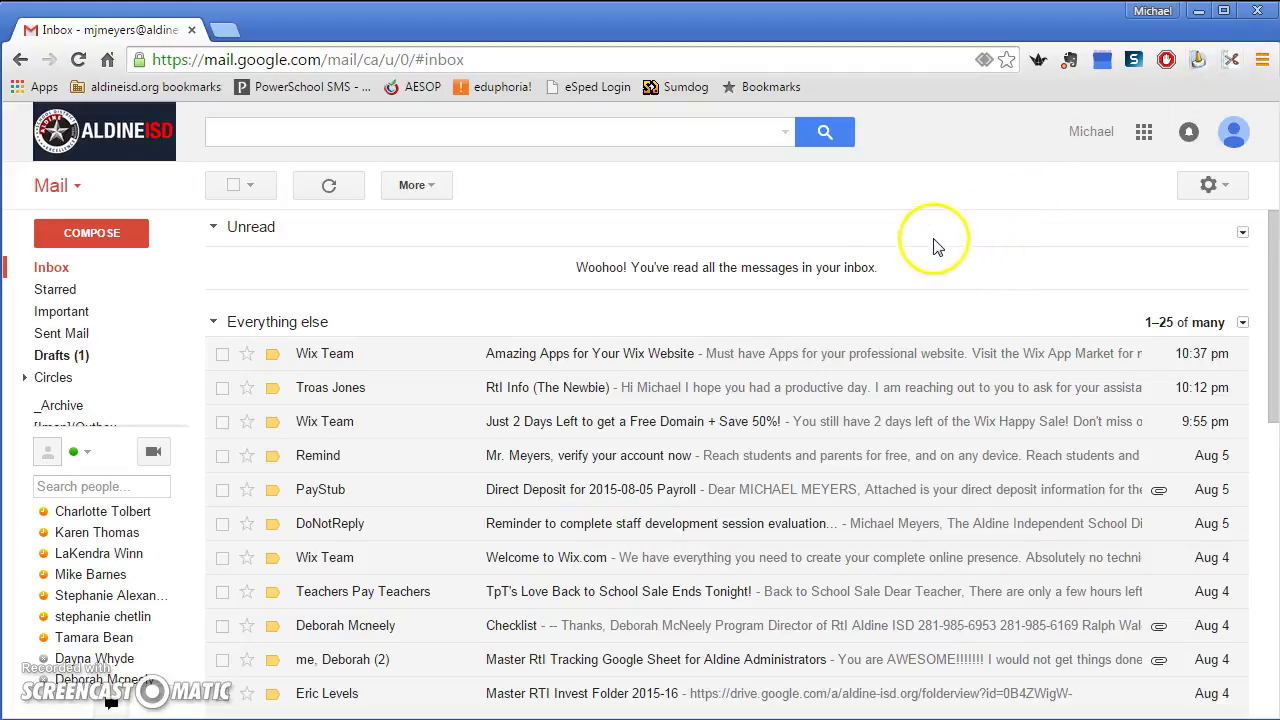
left_click(68, 362)
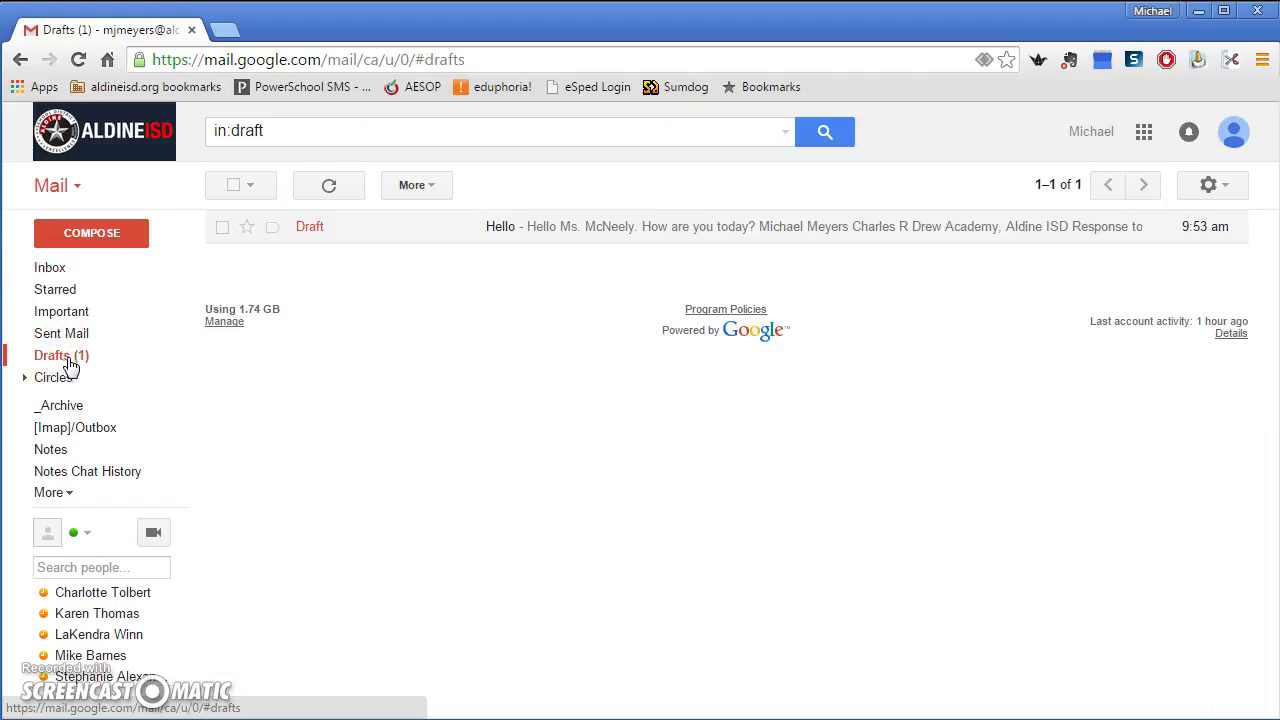
left_click(596, 230)
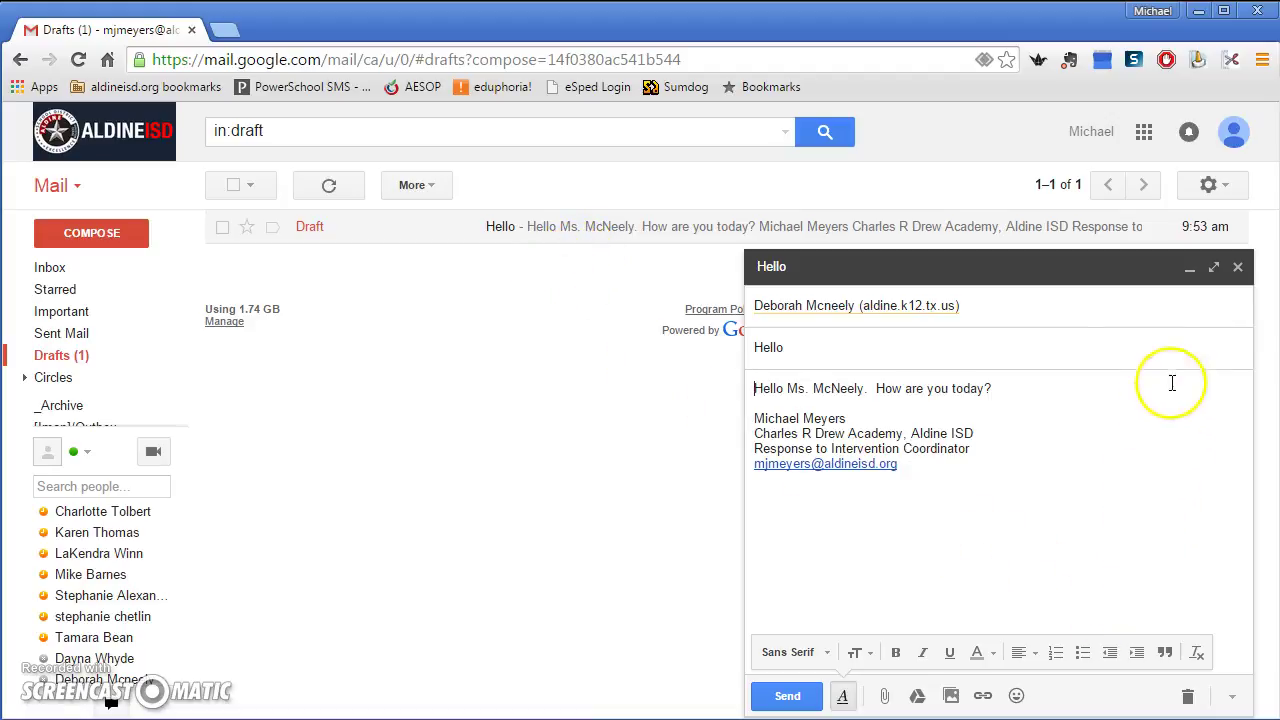
- Minimize the "Hello" draft and restore it, and try its full-screen view before returning to the normal size
left_click(1189, 272)
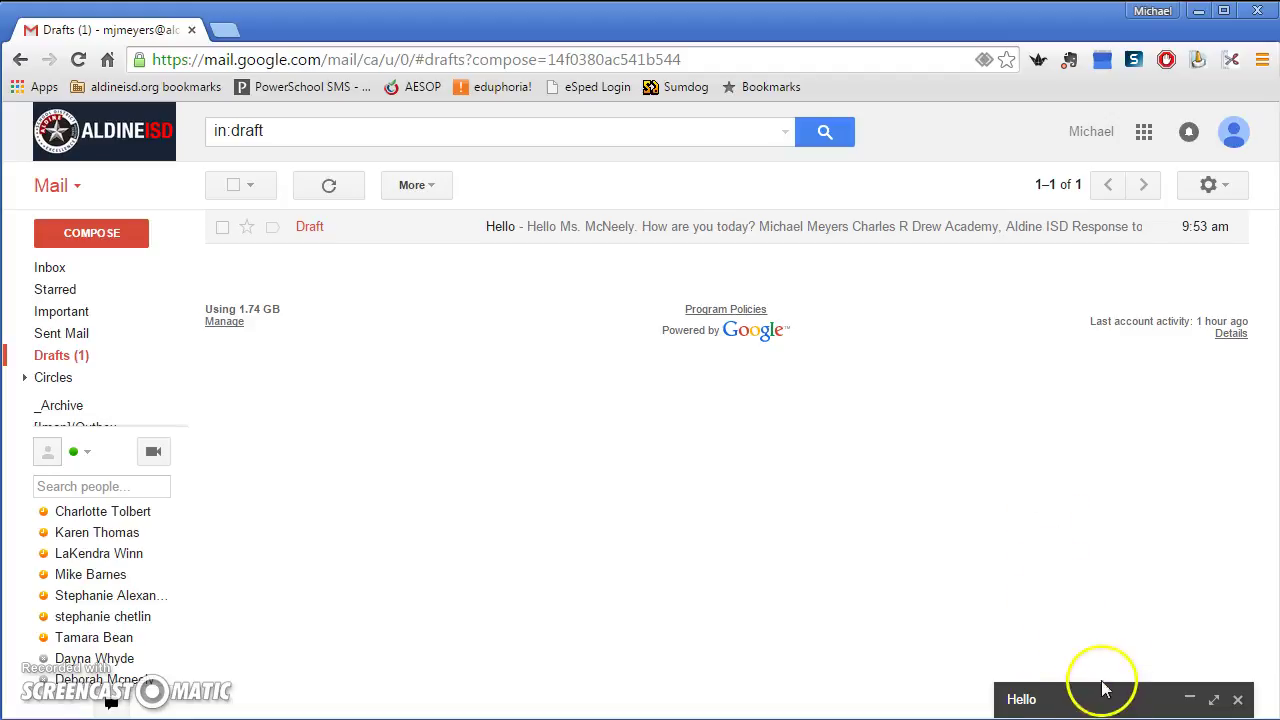
left_click(1082, 706)
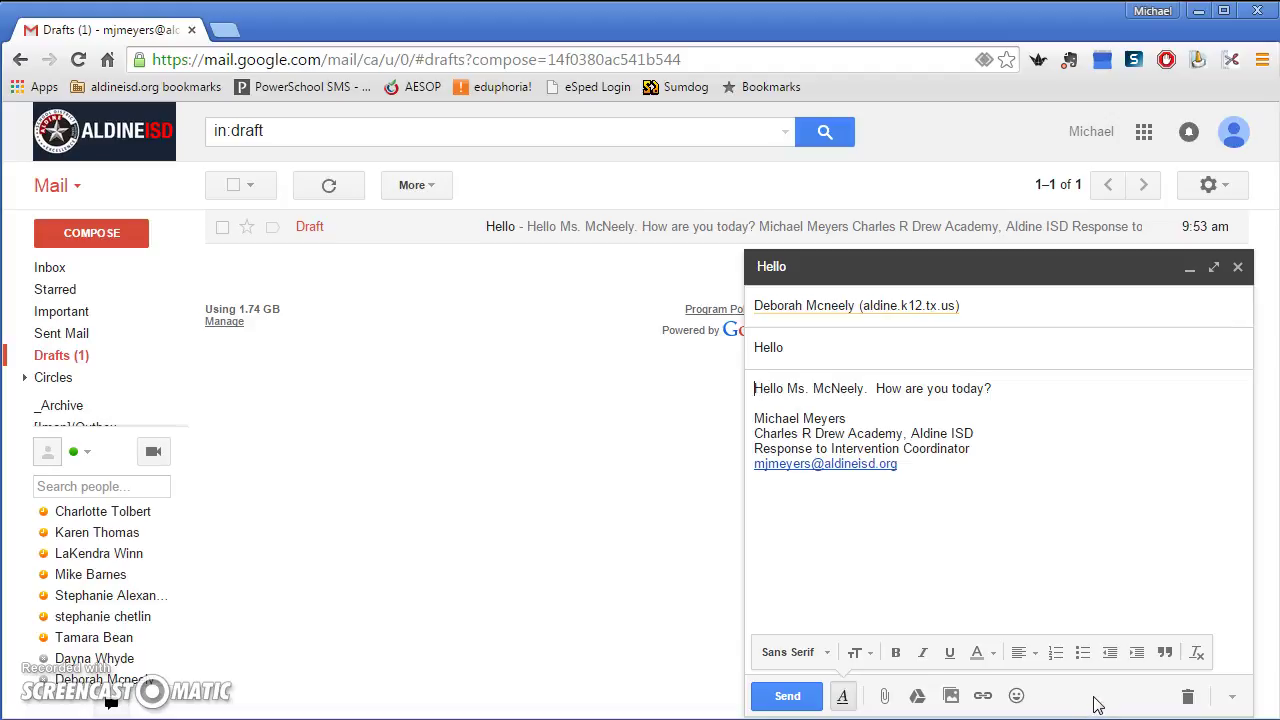
left_click(1216, 270)
left_click(1218, 272)
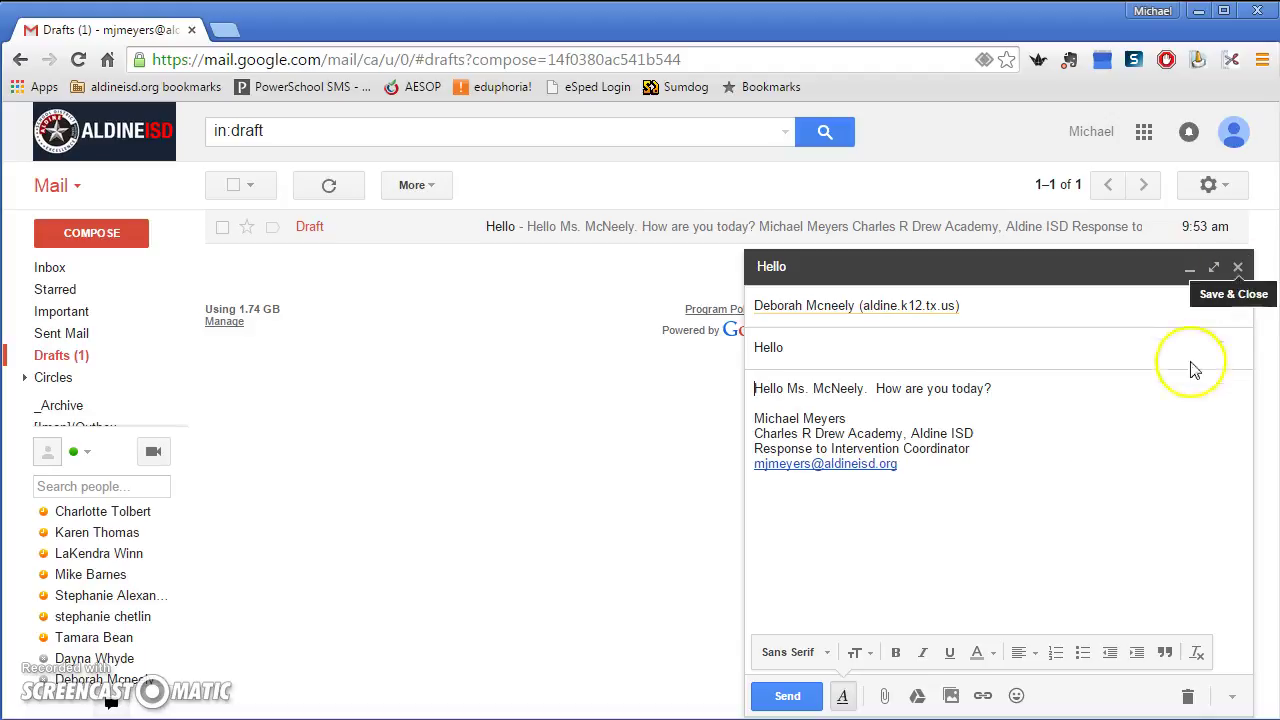
- Look at the Send control, save and close the "Hello" draft without sending it, and return to the inbox
left_click(797, 709)
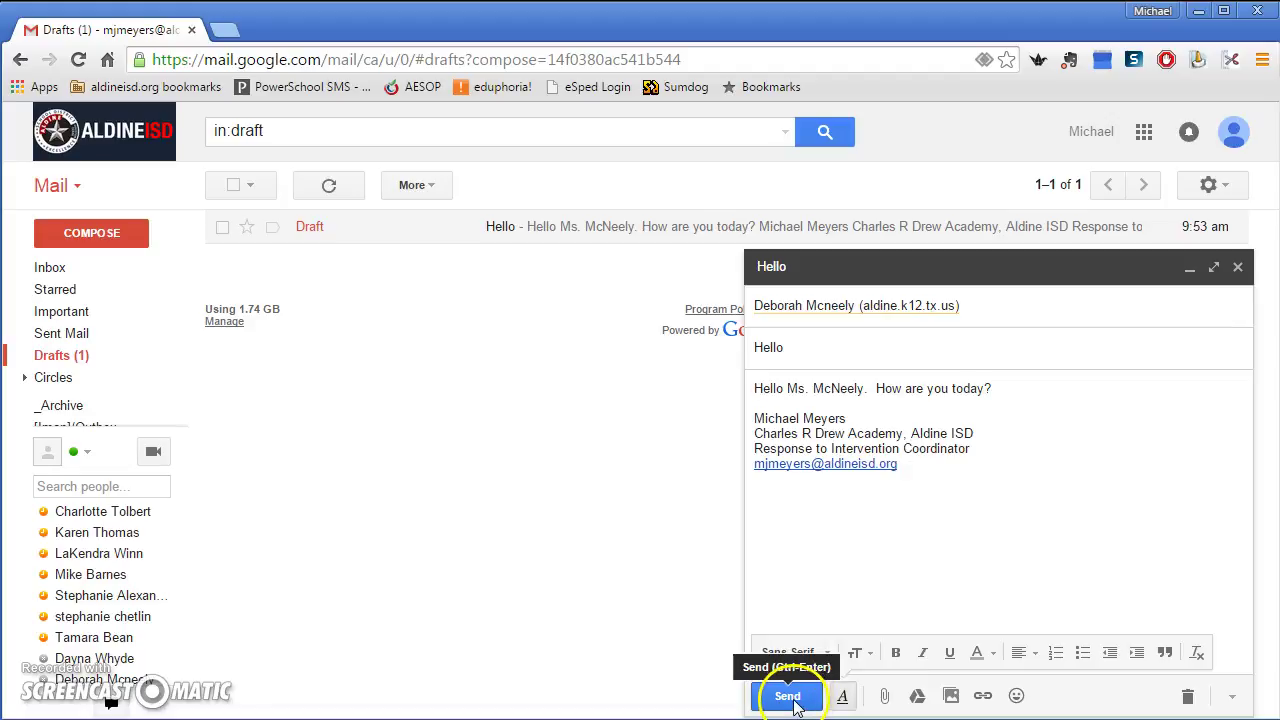
left_click(793, 704)
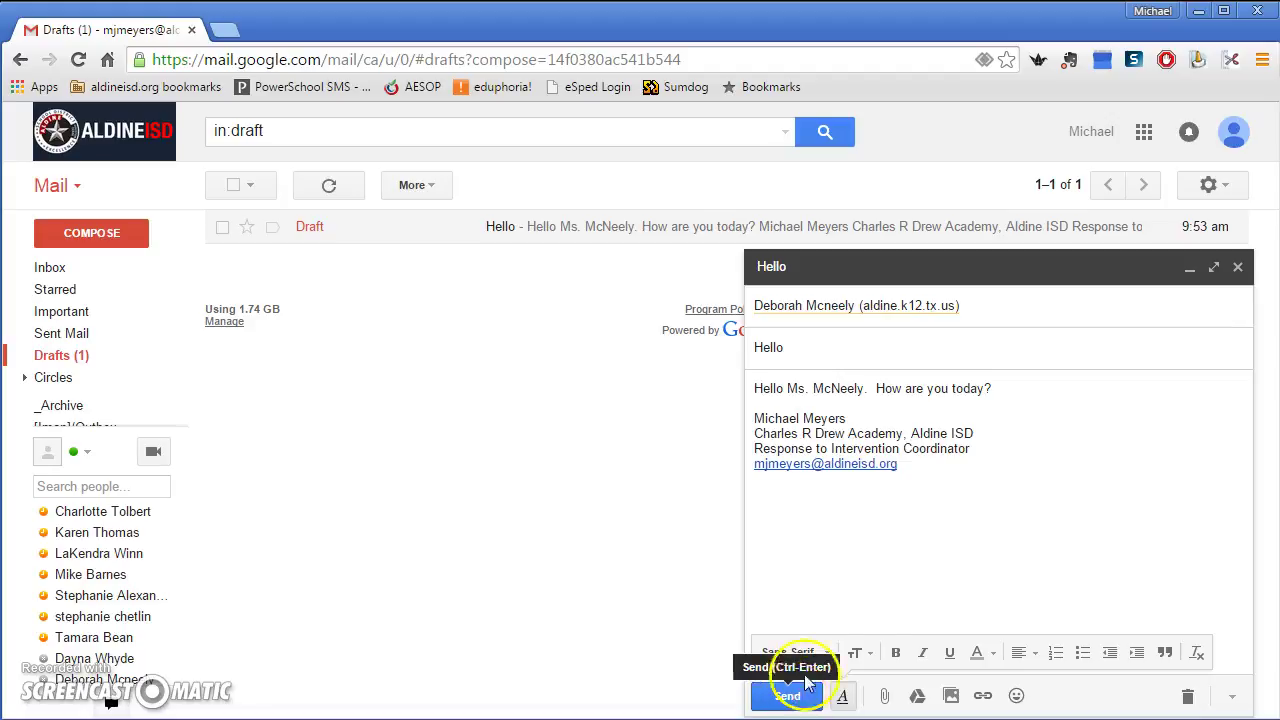
left_click(1240, 270)
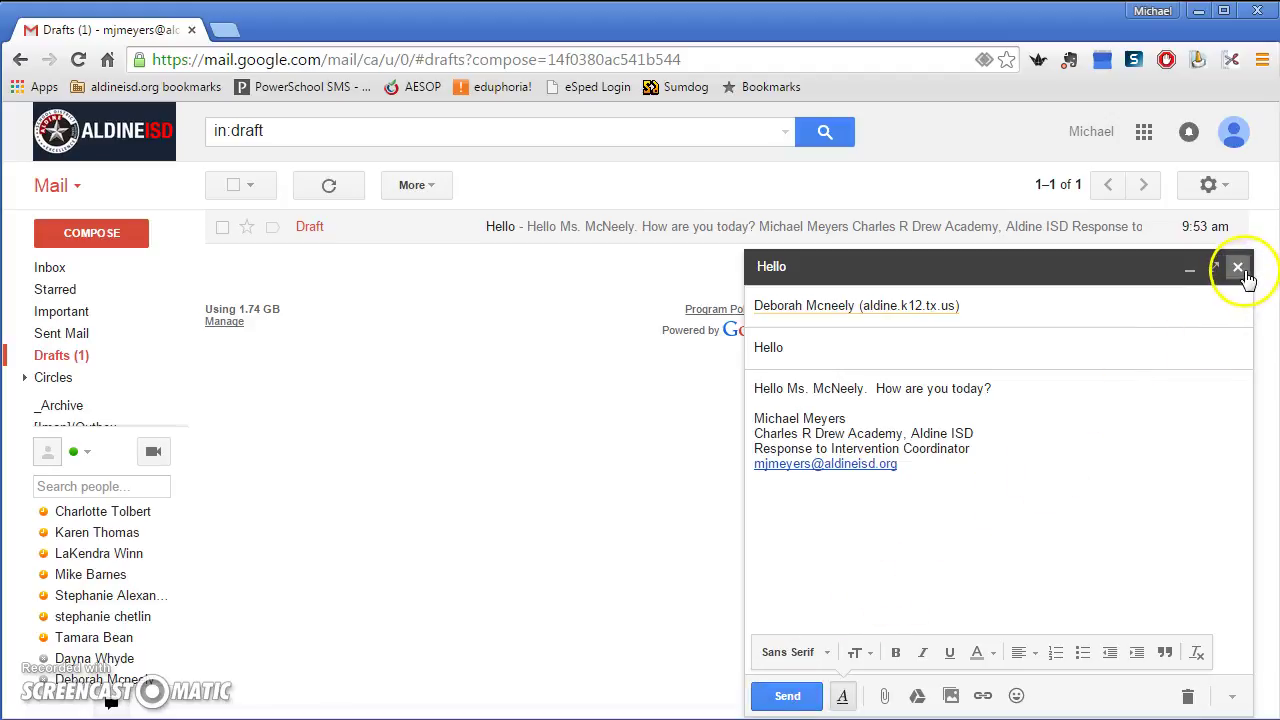
left_click(1240, 270)
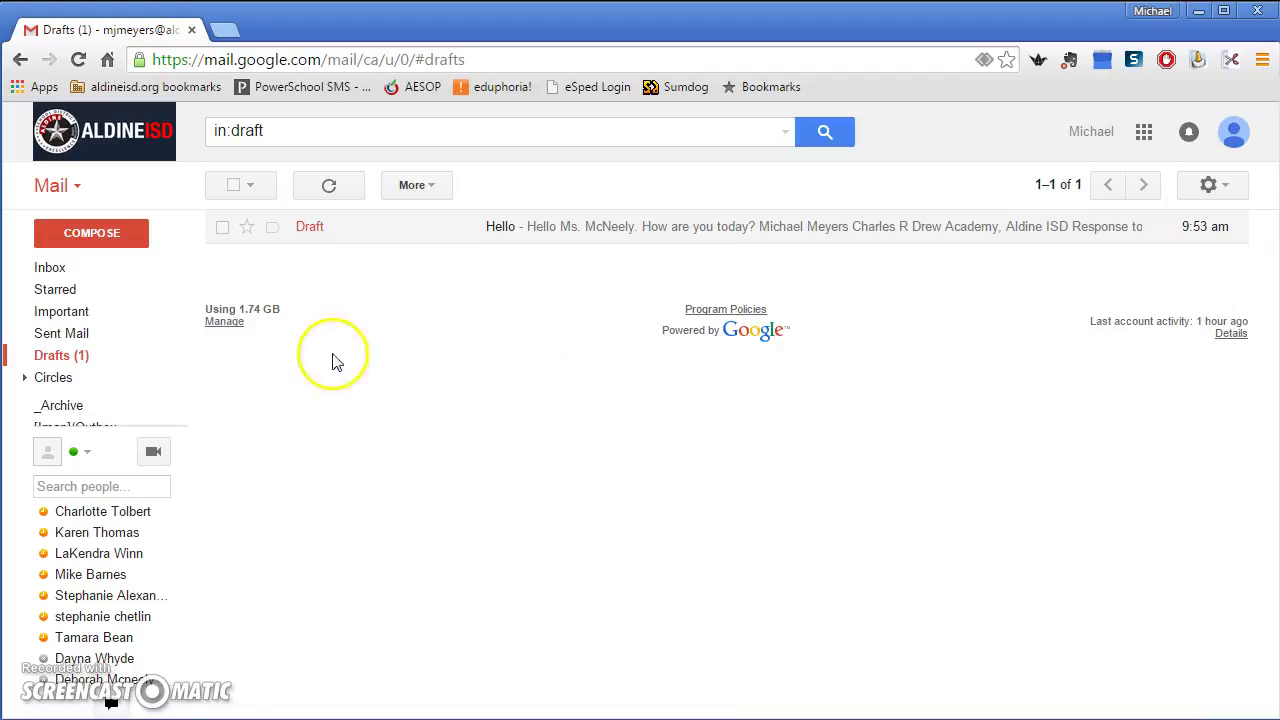
mouse_move(94, 323)
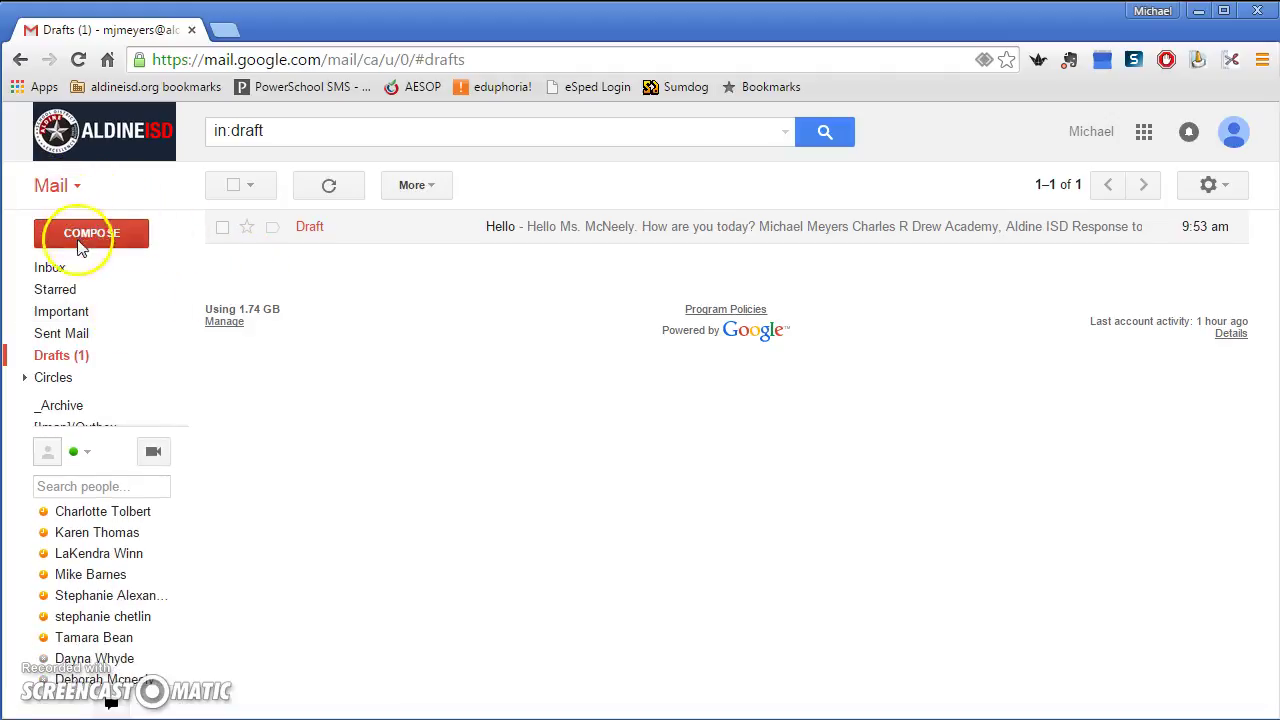
left_click(62, 270)
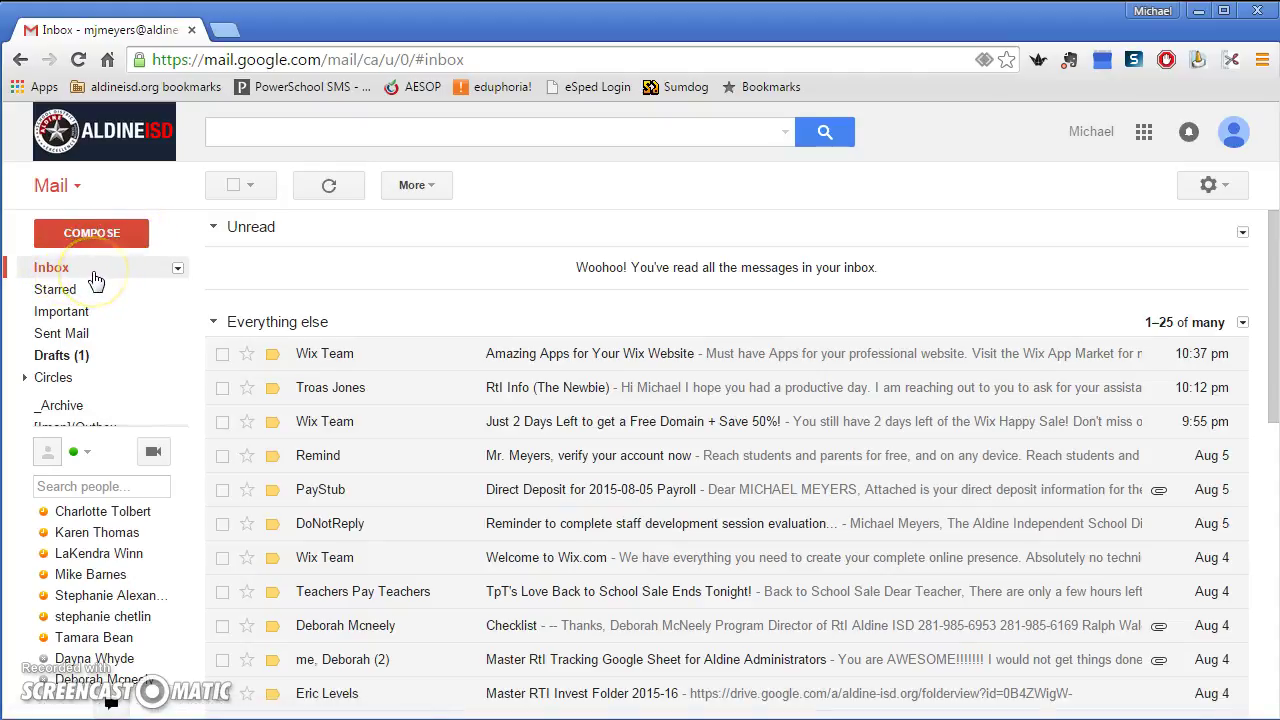
- Star the "Amazing Apps for Your Wix Website" message, check it among the starred messages, and remove its star in the inbox
mouse_move(91, 289)
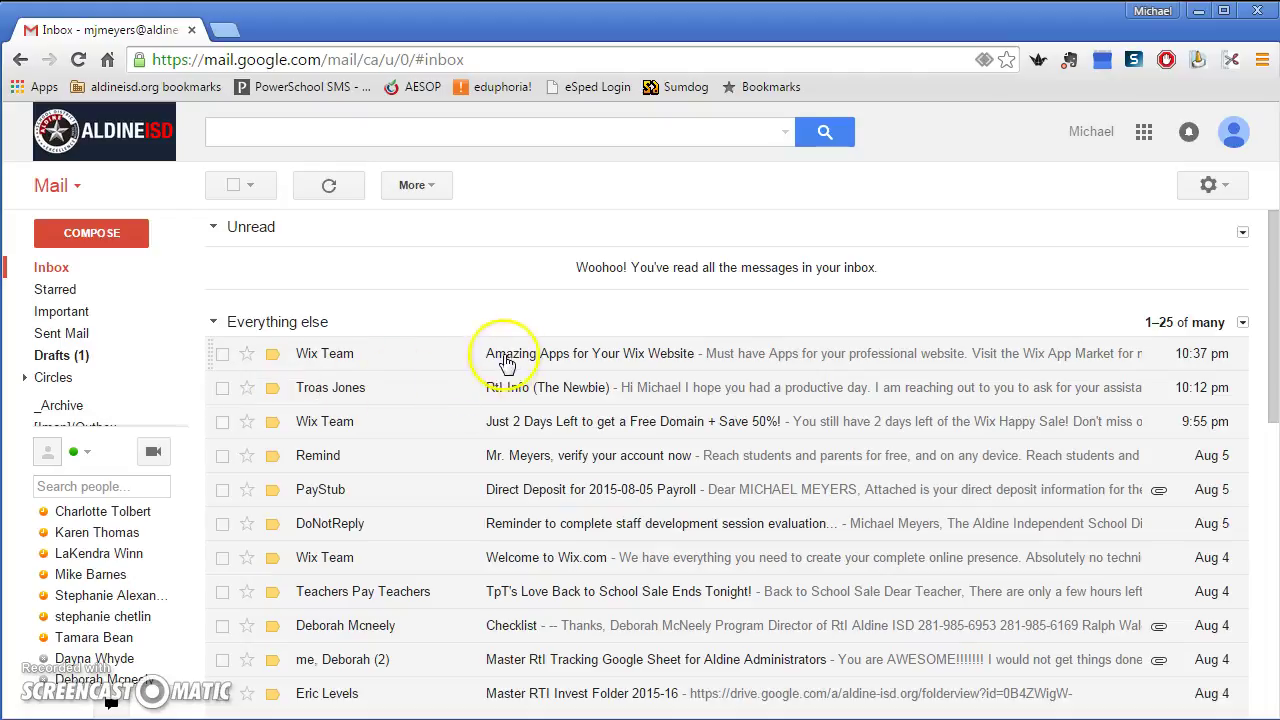
left_click(247, 356)
left_click(60, 290)
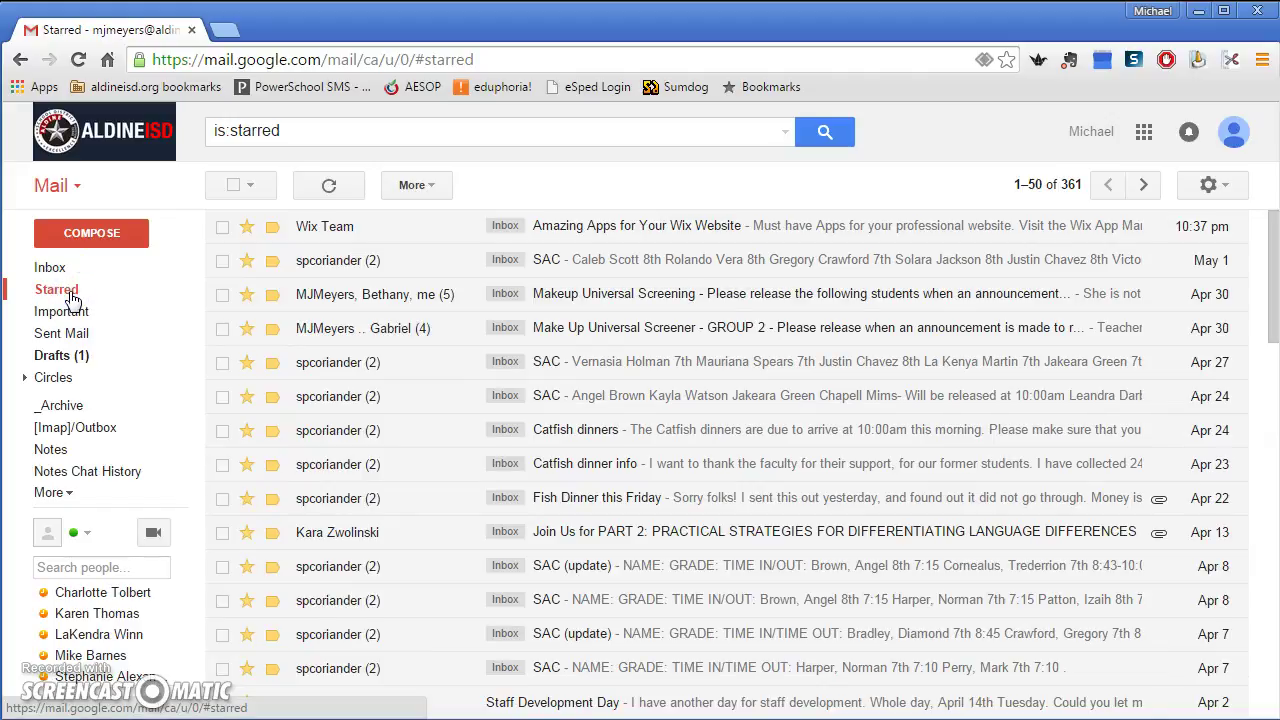
left_click(62, 270)
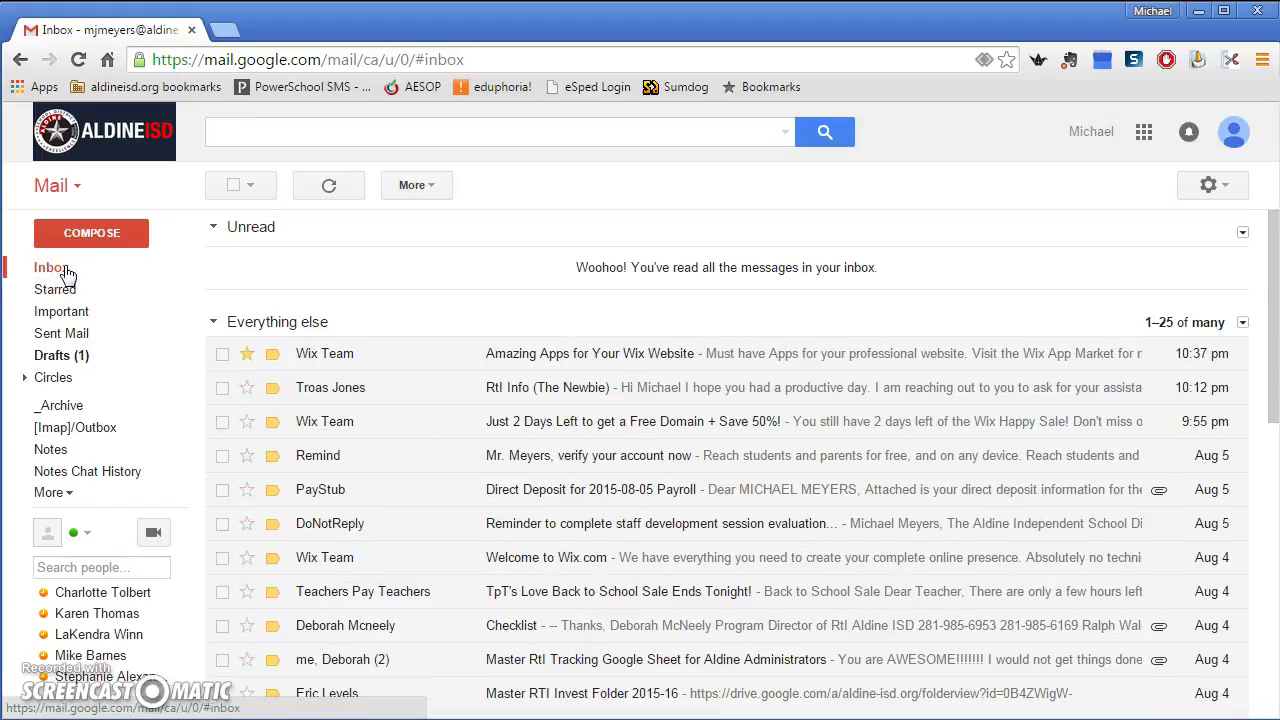
left_click(242, 356)
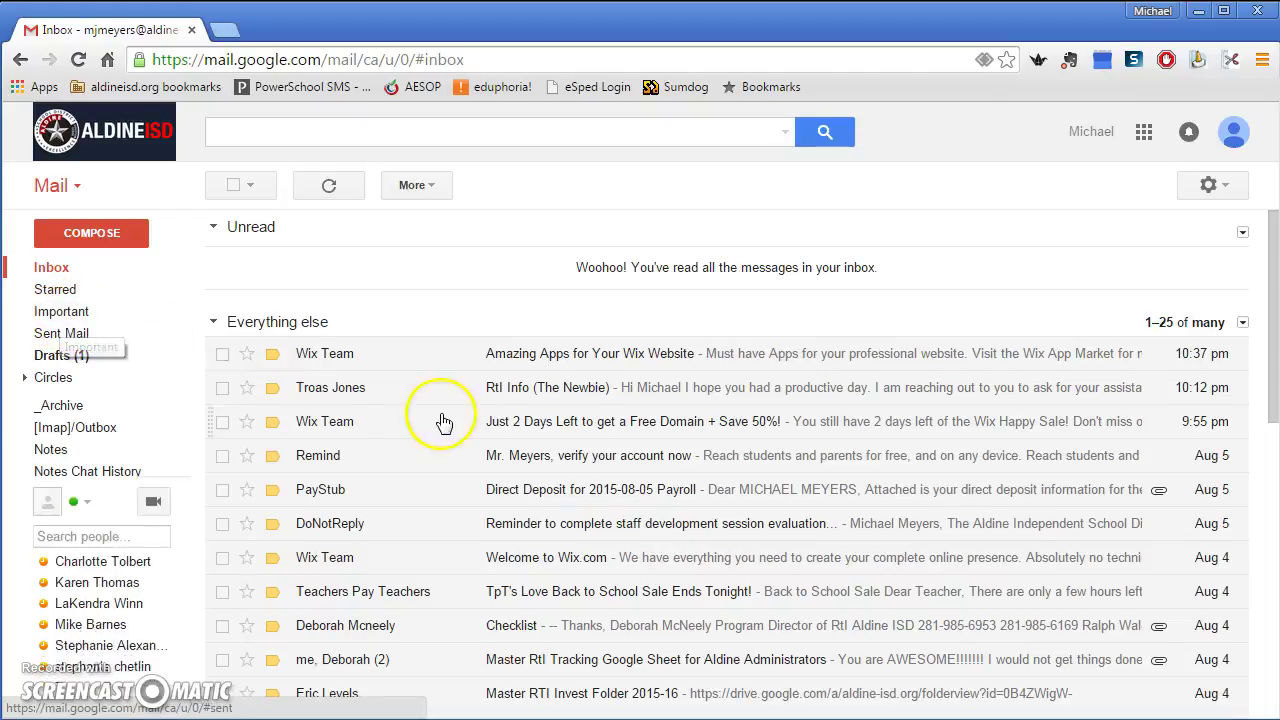
- Mark the "Amazing Apps for Your Wix Website" conversation from Wix Team as not important
mouse_move(275, 360)
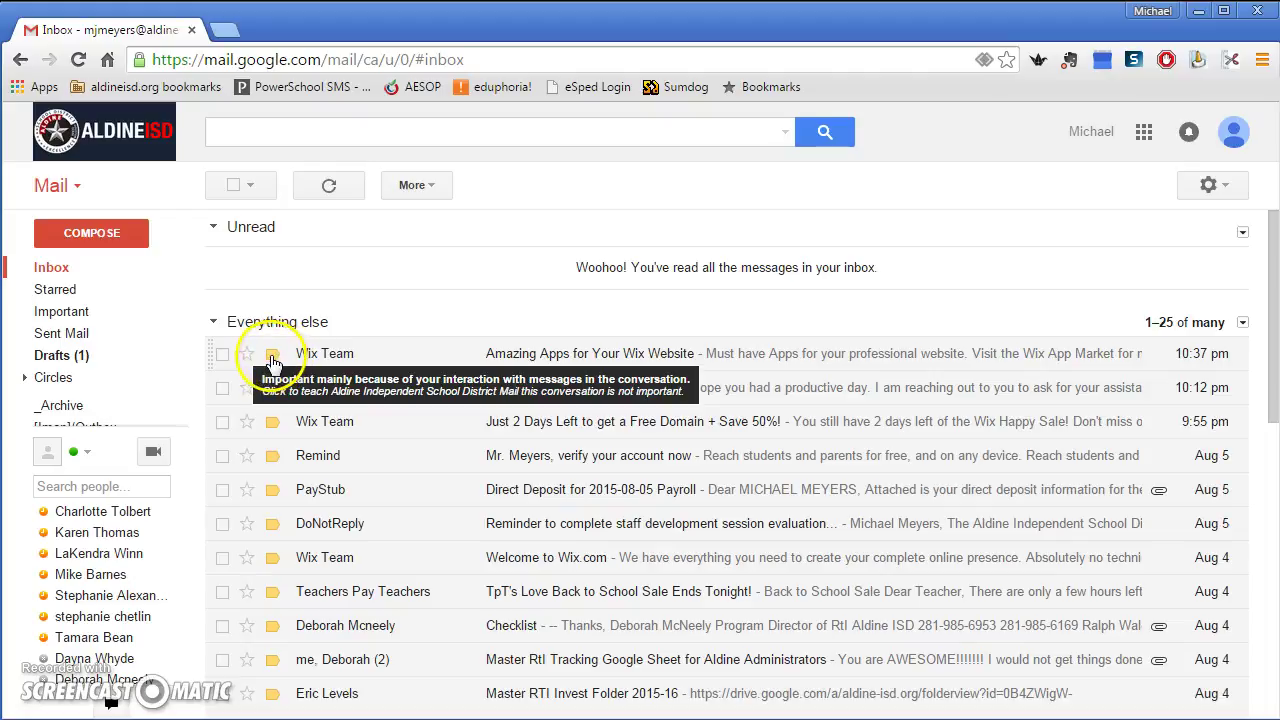
left_click(274, 358)
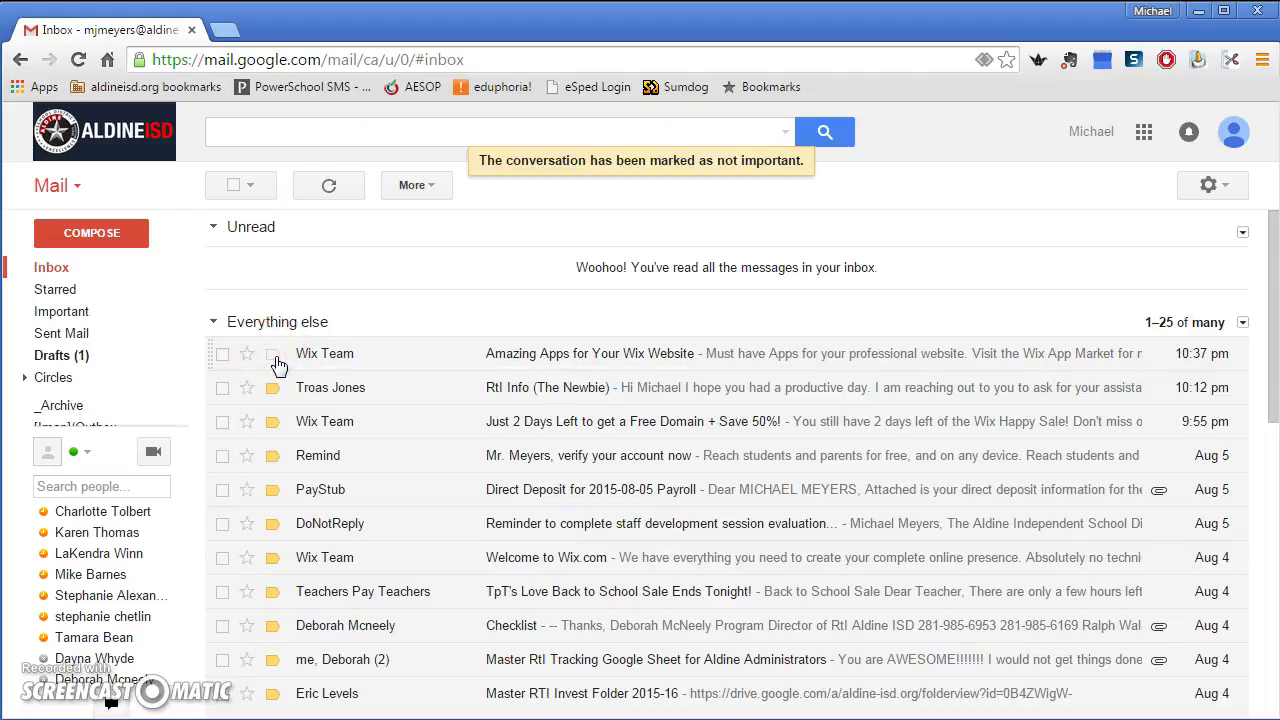
- Mark the "Amazing Apps for Your Wix Website" conversation from Wix Team as important again
left_click(274, 357)
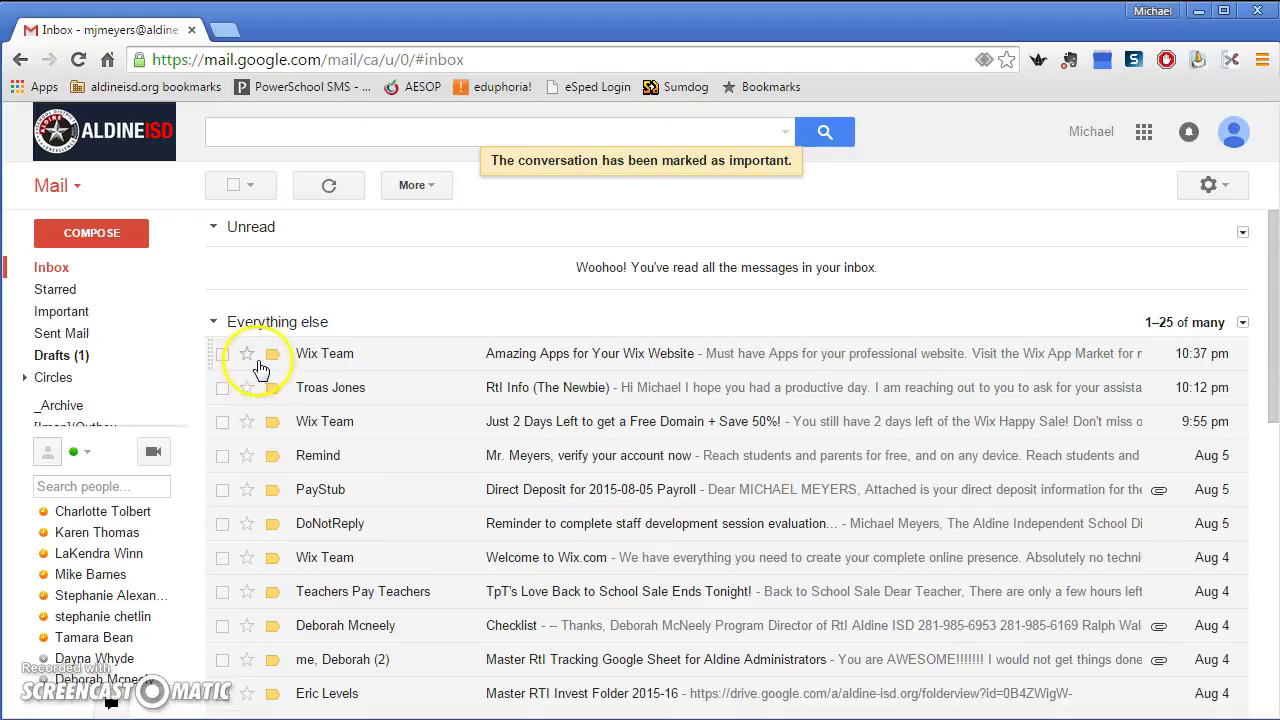
left_click(96, 342)
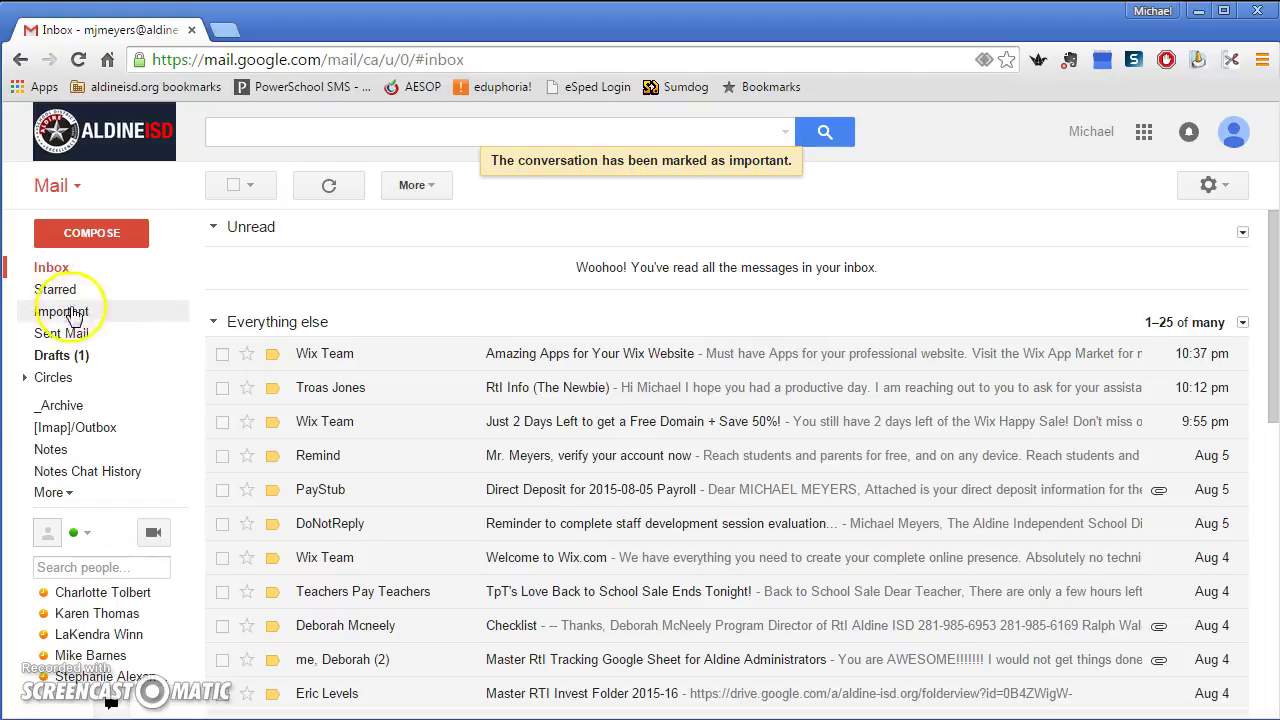
left_click(121, 362)
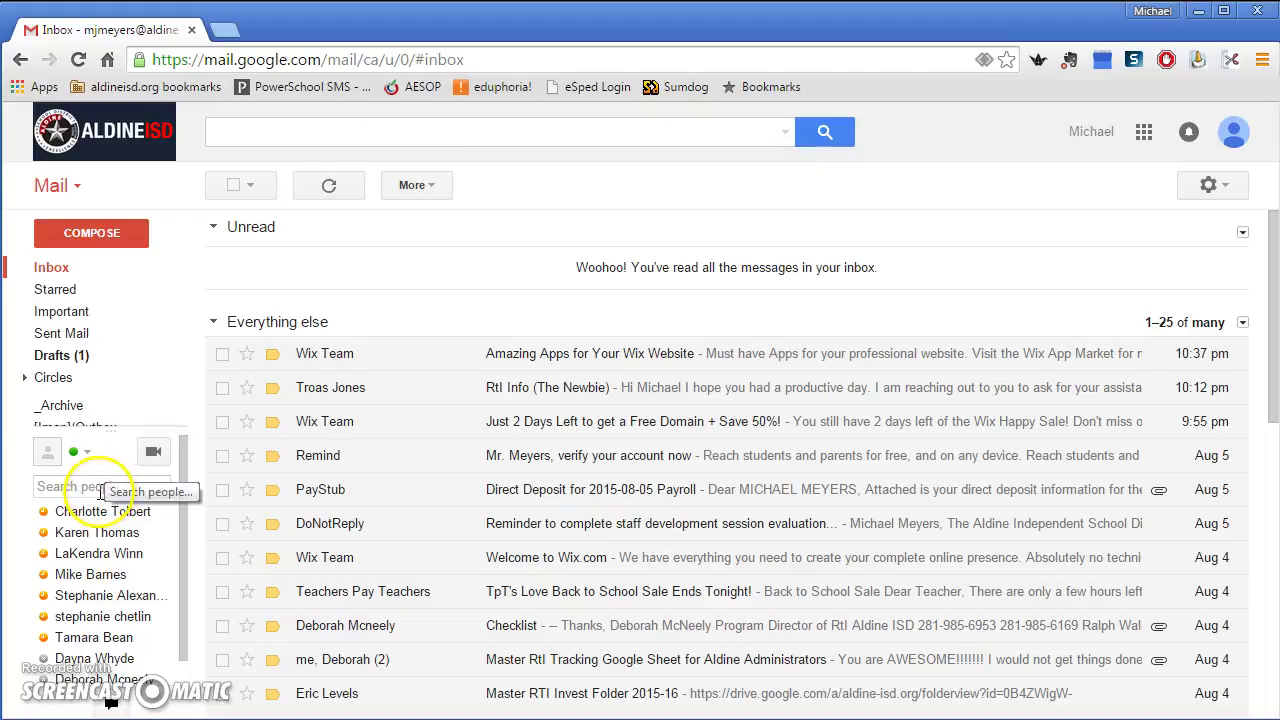
- Preview the contact card of the first person in the chat list, open a chat with them, and close it without sending a message
mouse_move(145, 514)
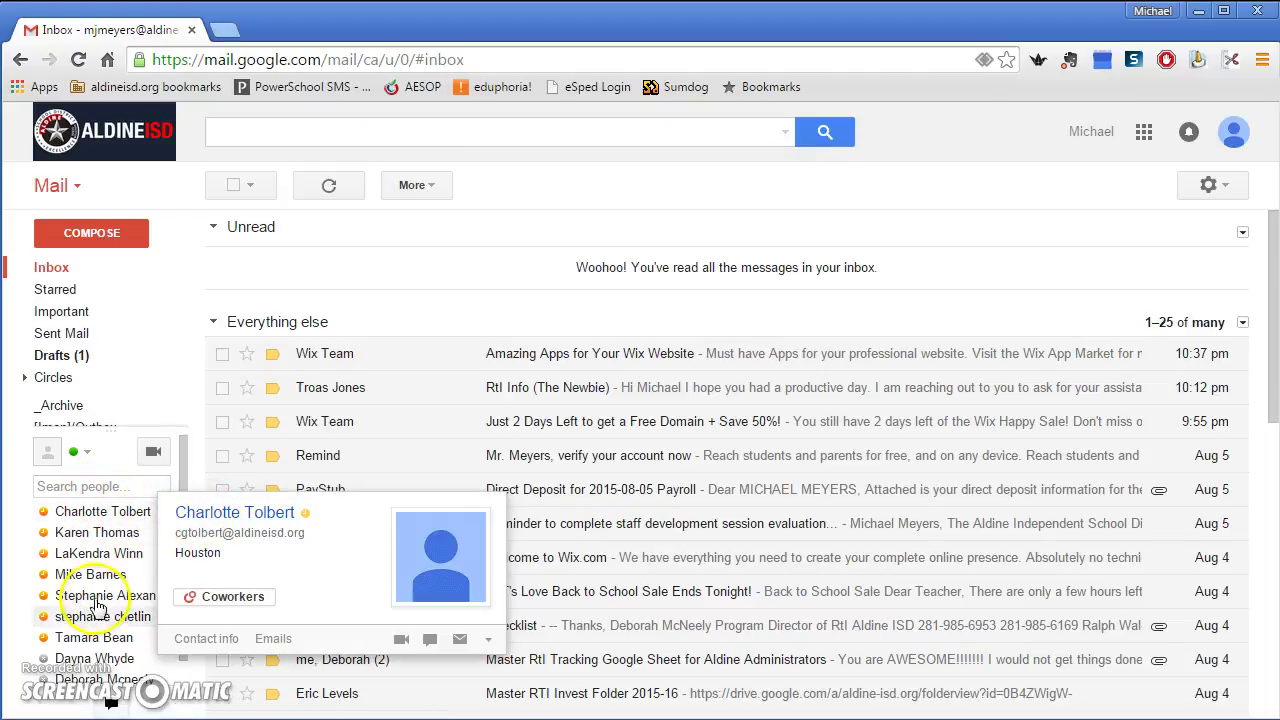
mouse_move(88, 512)
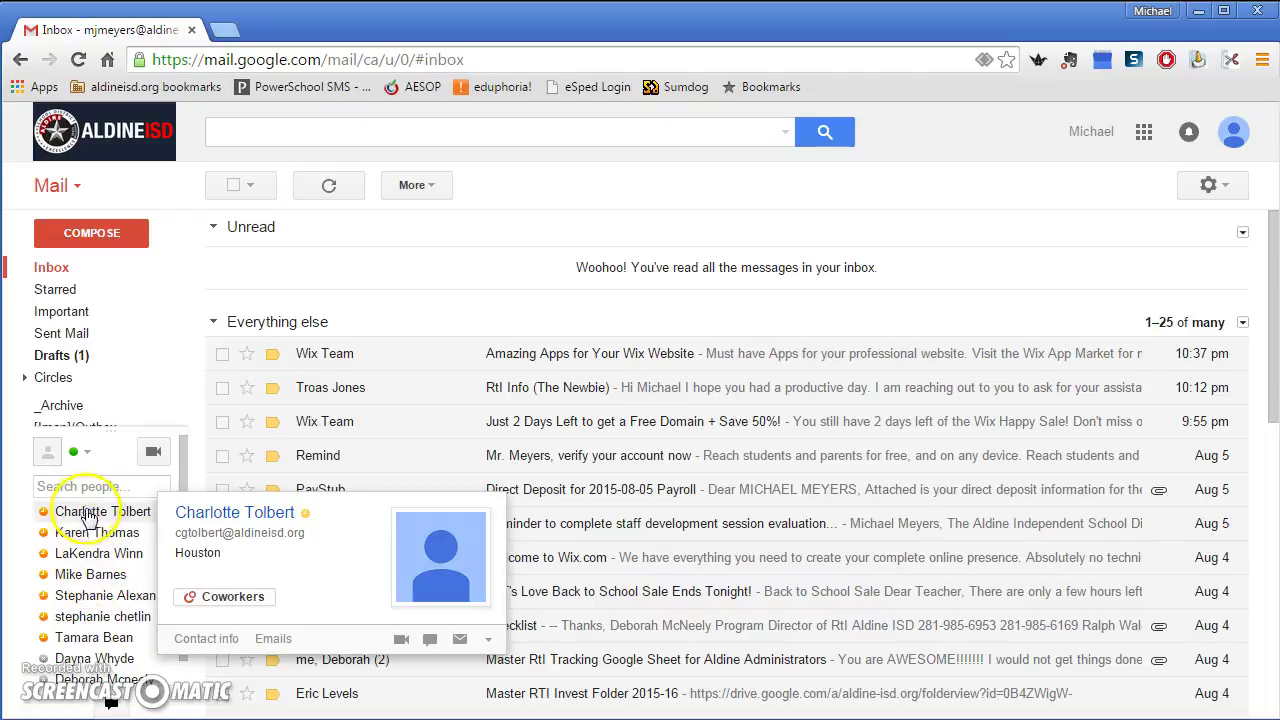
mouse_move(185, 400)
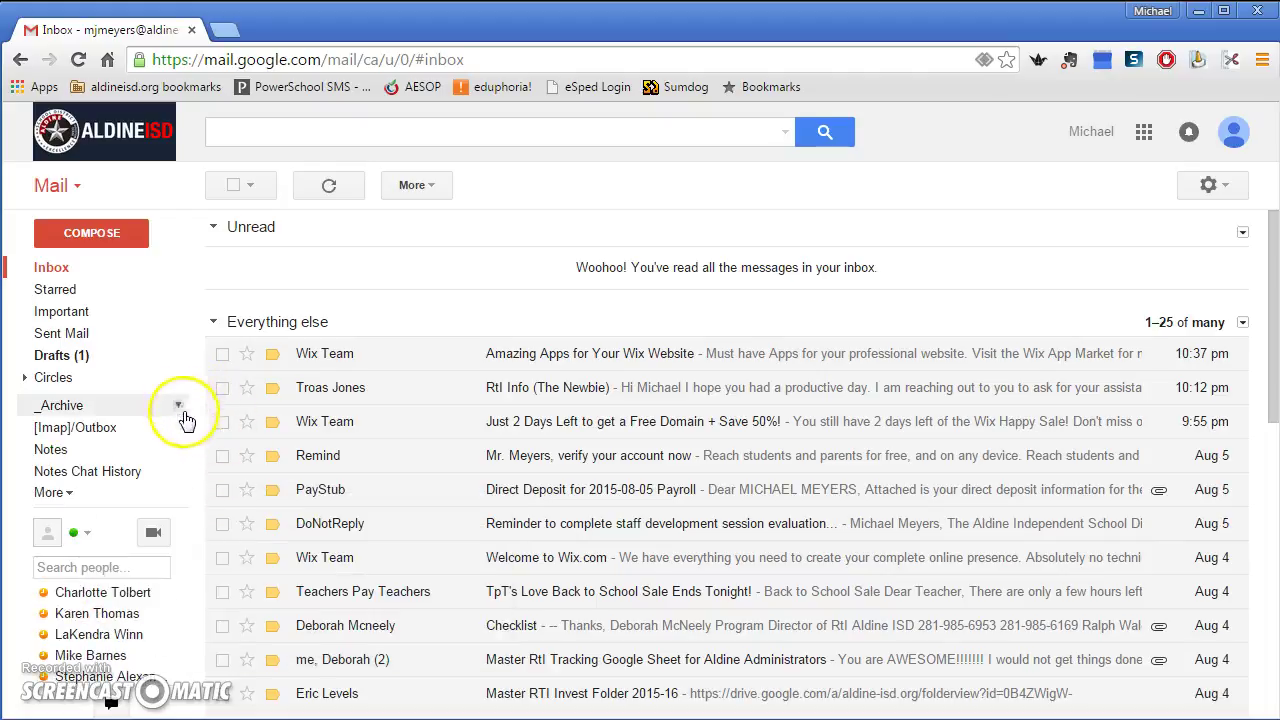
mouse_move(128, 600)
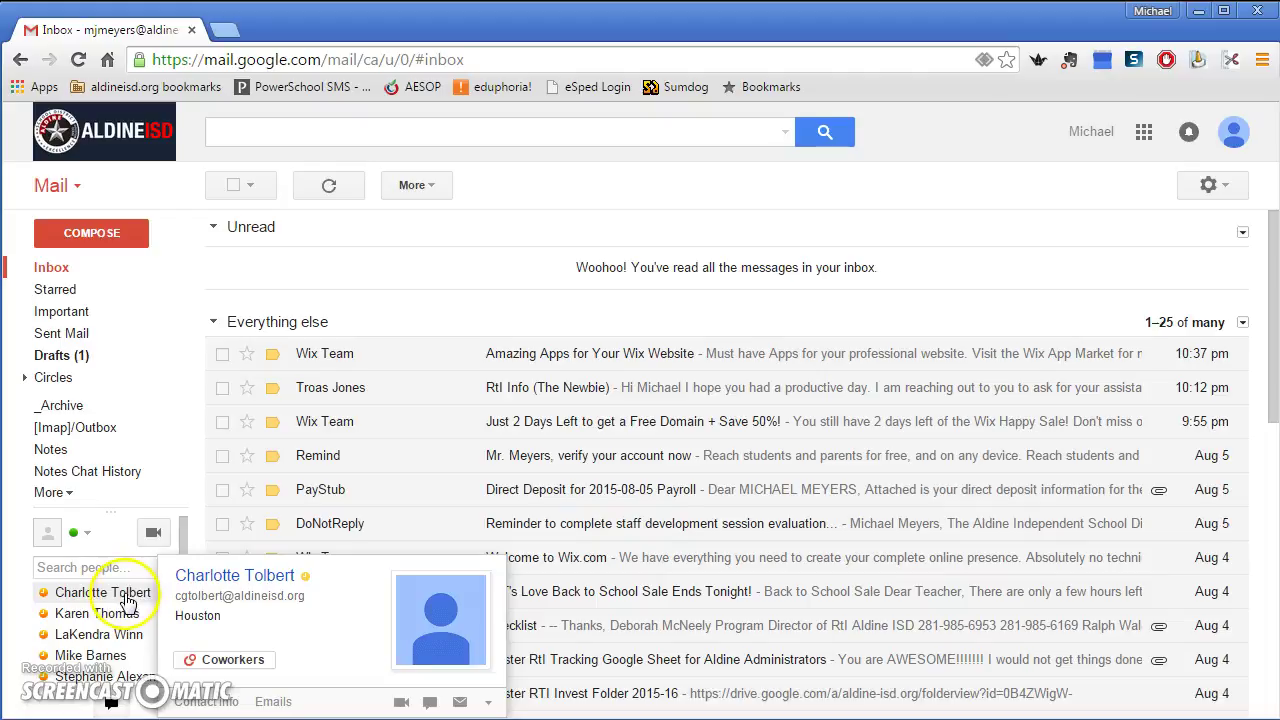
left_click(128, 602)
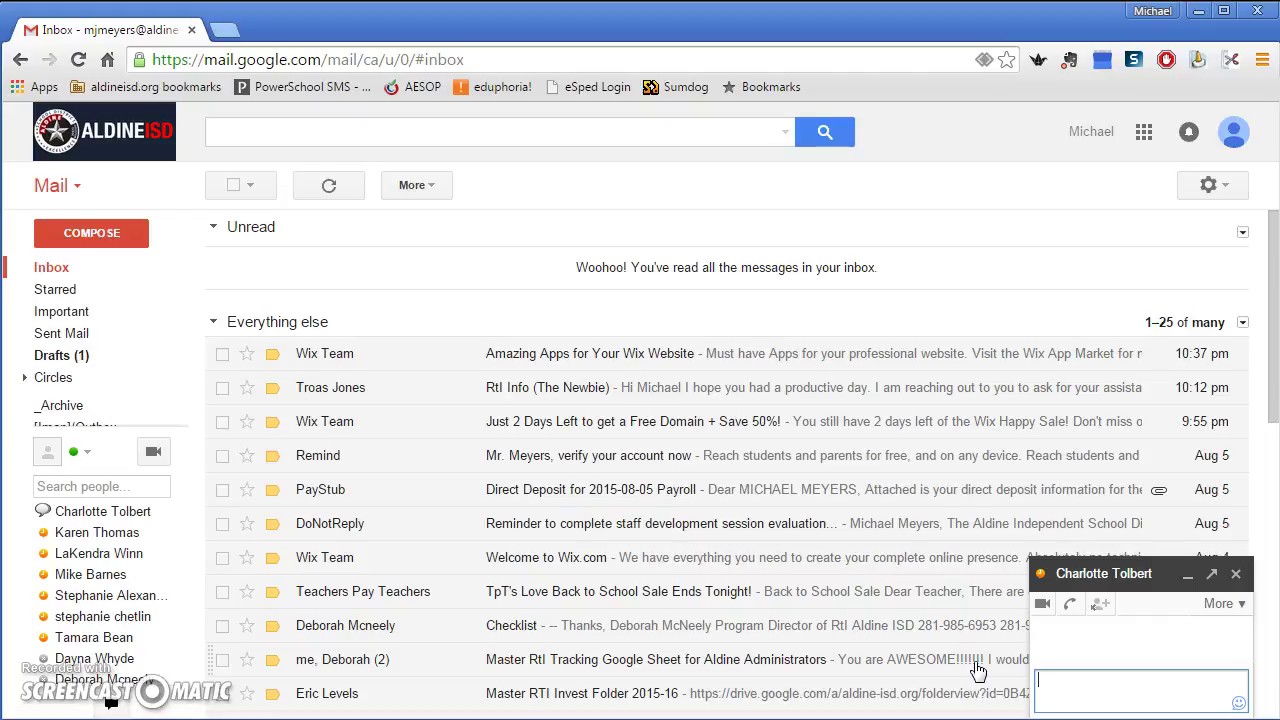
left_click(1071, 643)
left_click(1238, 580)
left_click(1236, 575)
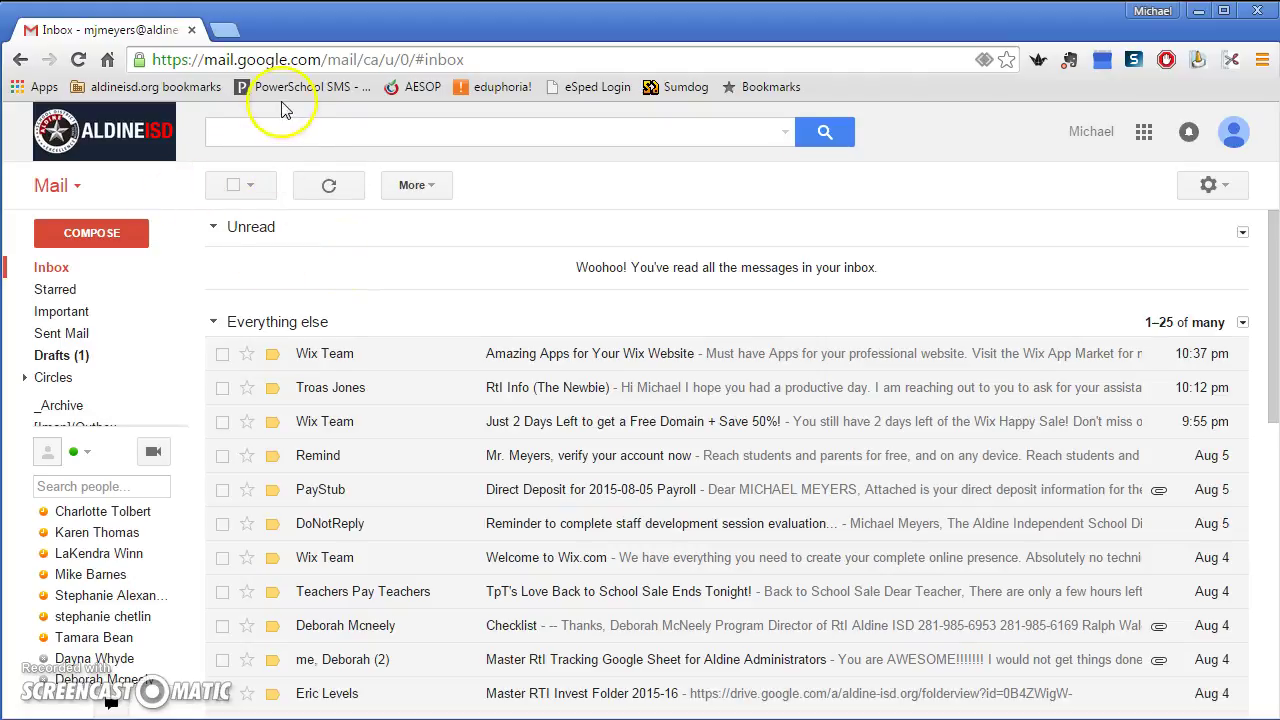
- Search the mail for a coworker by the first letters of their first name, choosing the suggested contact with the profile photo
left_click(330, 134)
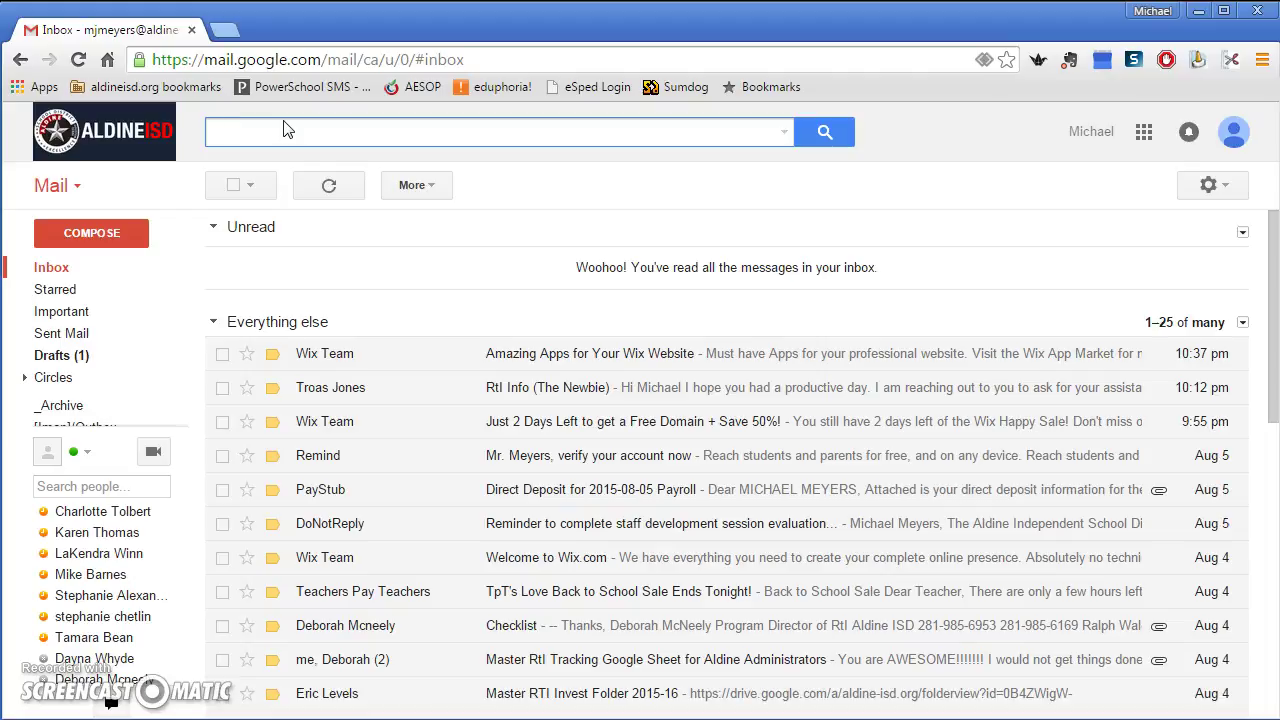
type("dem")
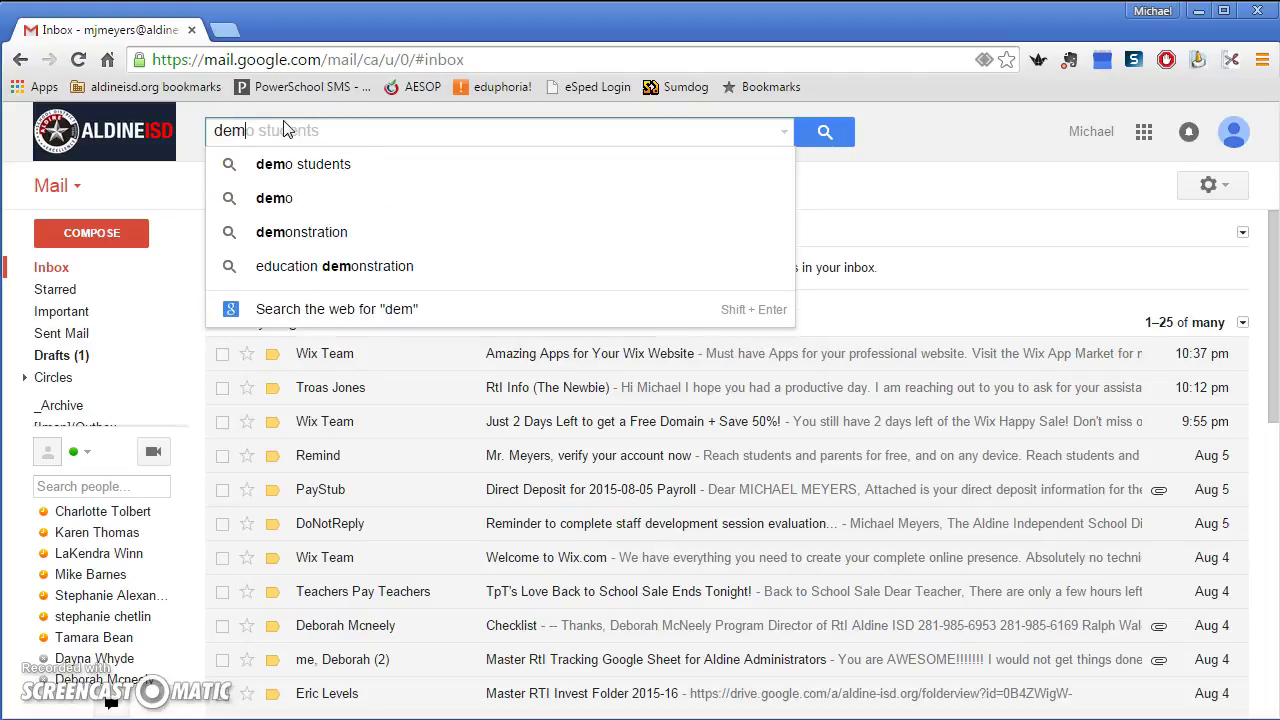
key("BackSpace")
type("b")
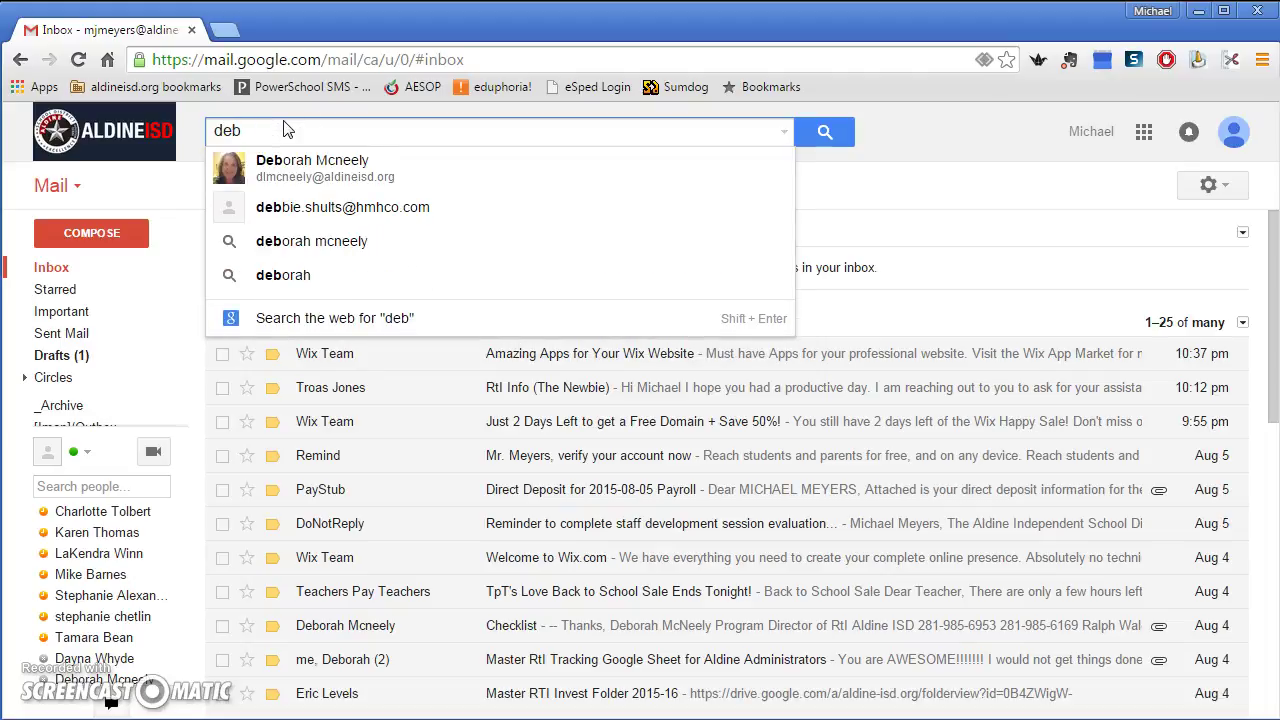
left_click(414, 176)
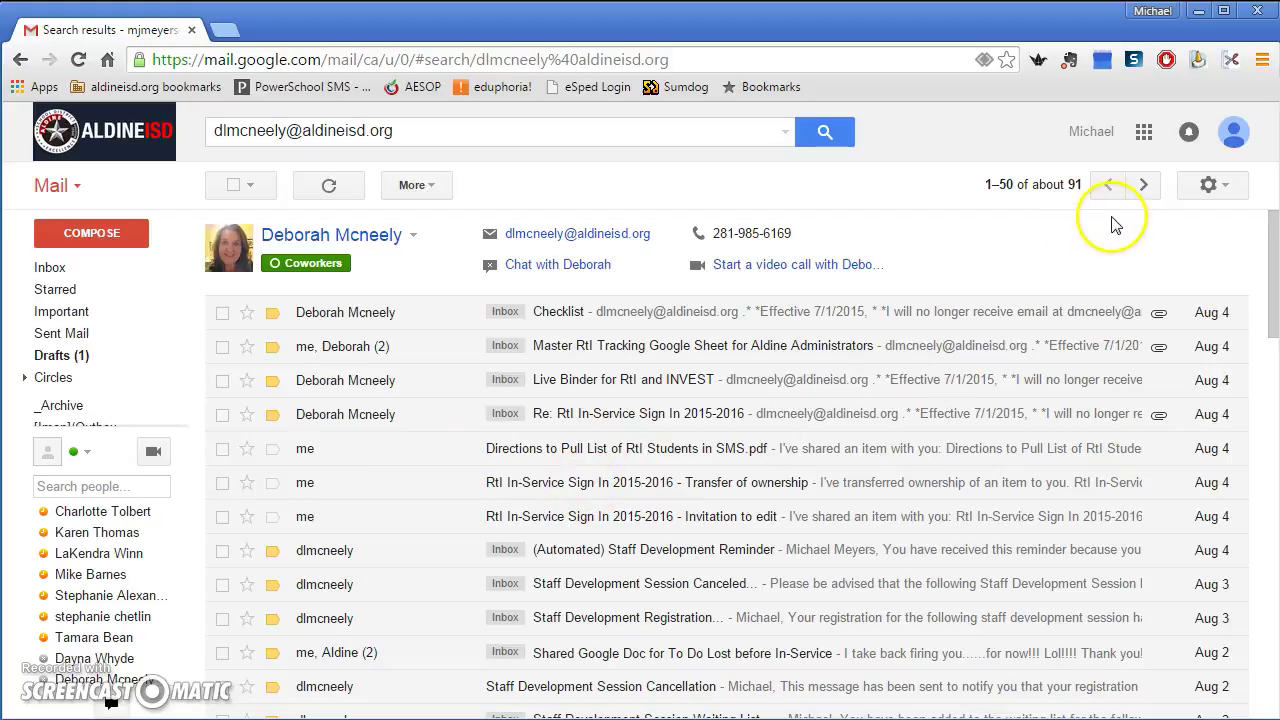
- Look at the Newest and Oldest ordering options for the search results, and return to the inbox
left_click(1033, 186)
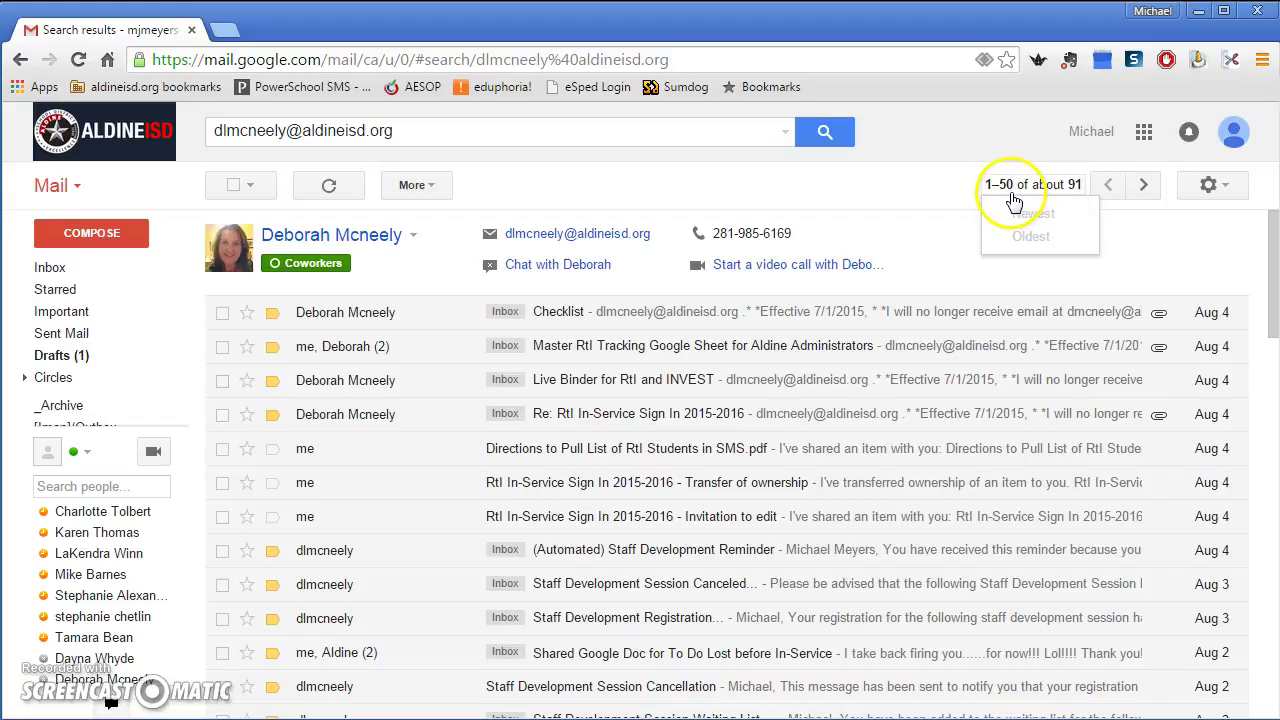
left_click(1068, 208)
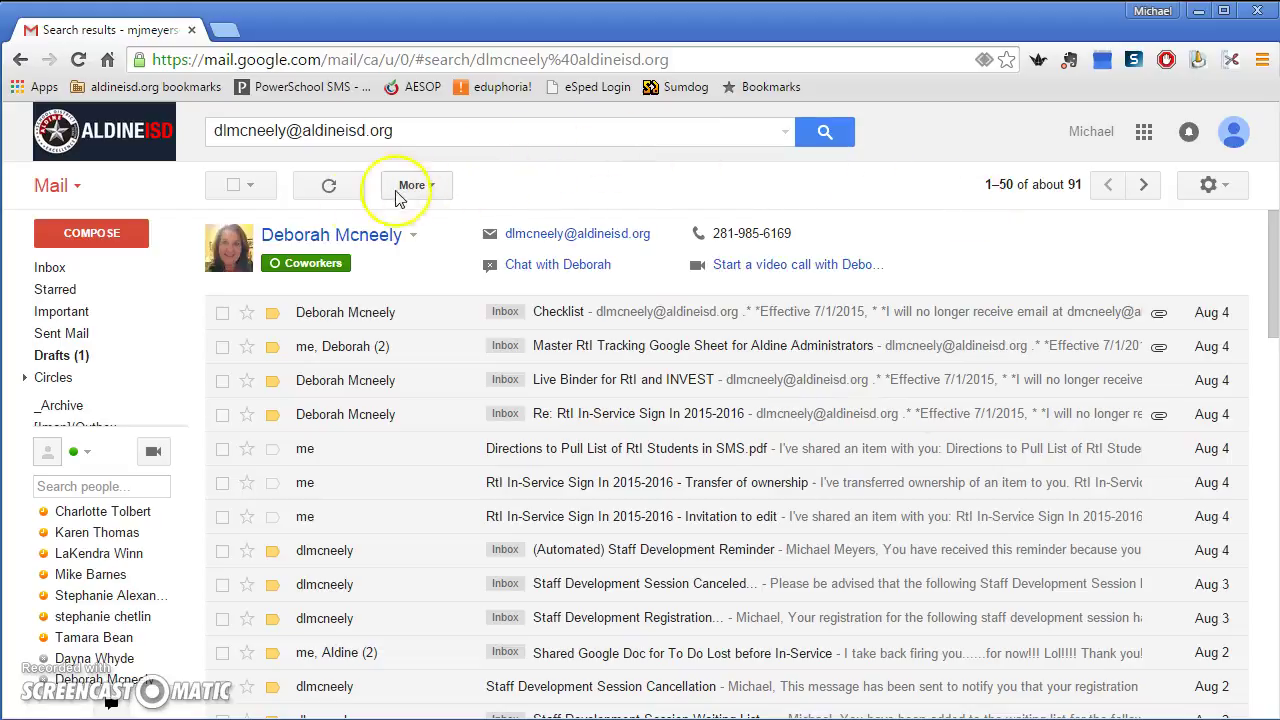
left_click(47, 269)
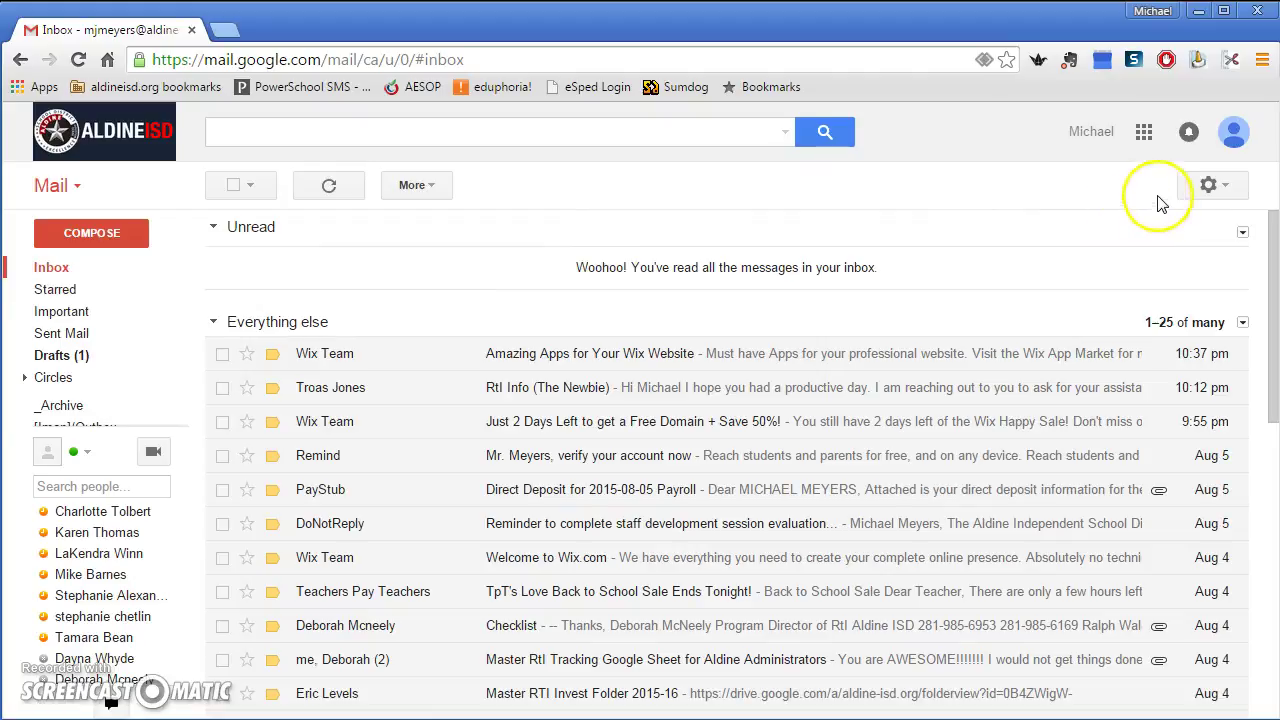
- Review the display density, inbox configuration, Settings, Themes and Help options, and close the list without changing anything
left_click(1234, 189)
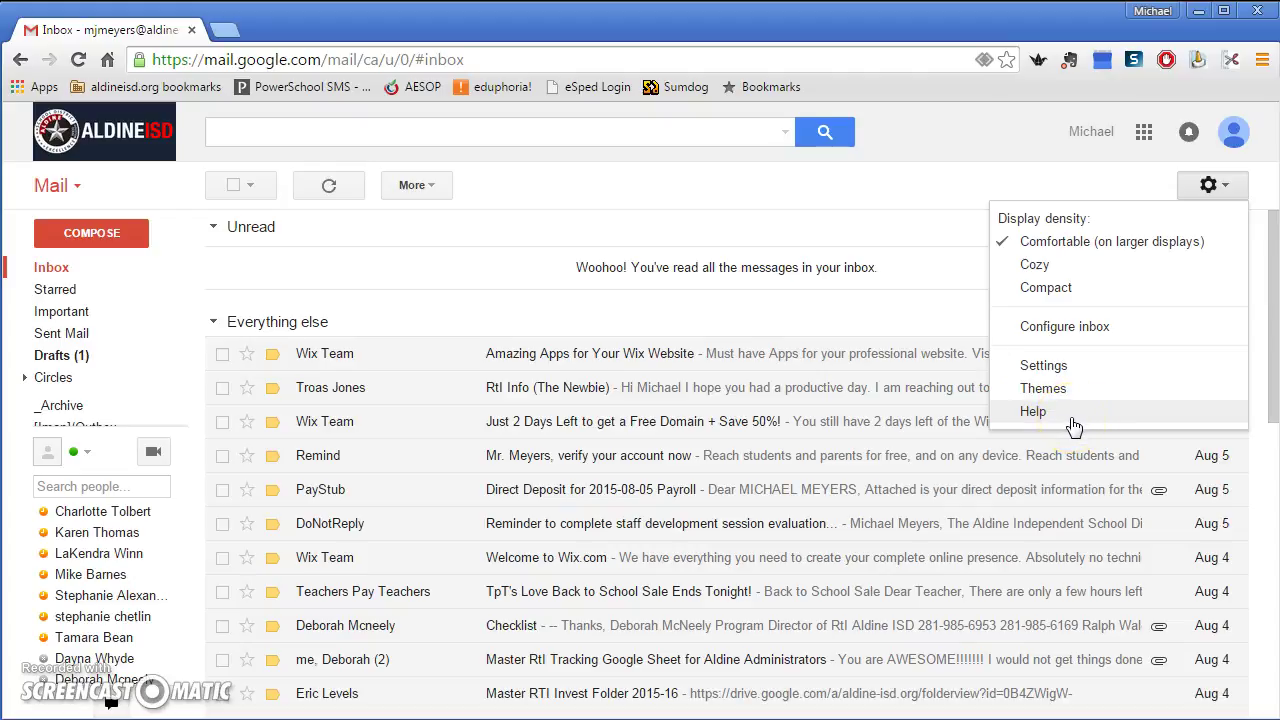
left_click(1208, 185)
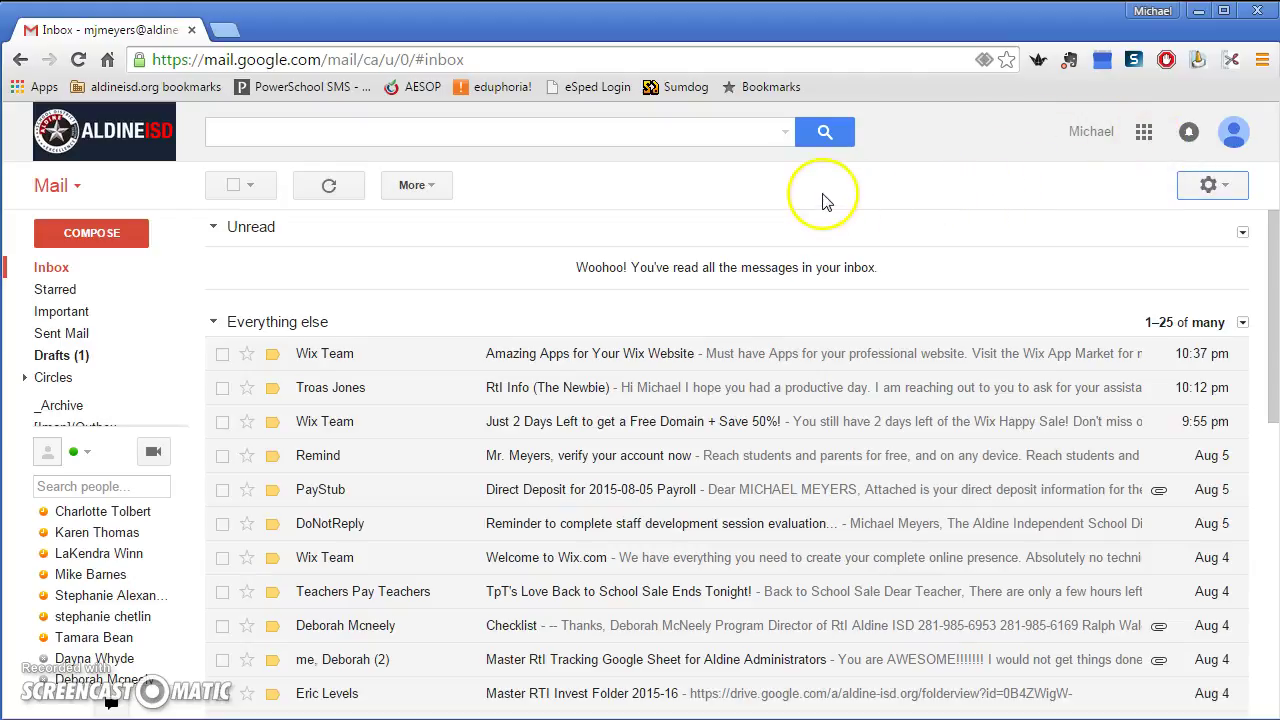